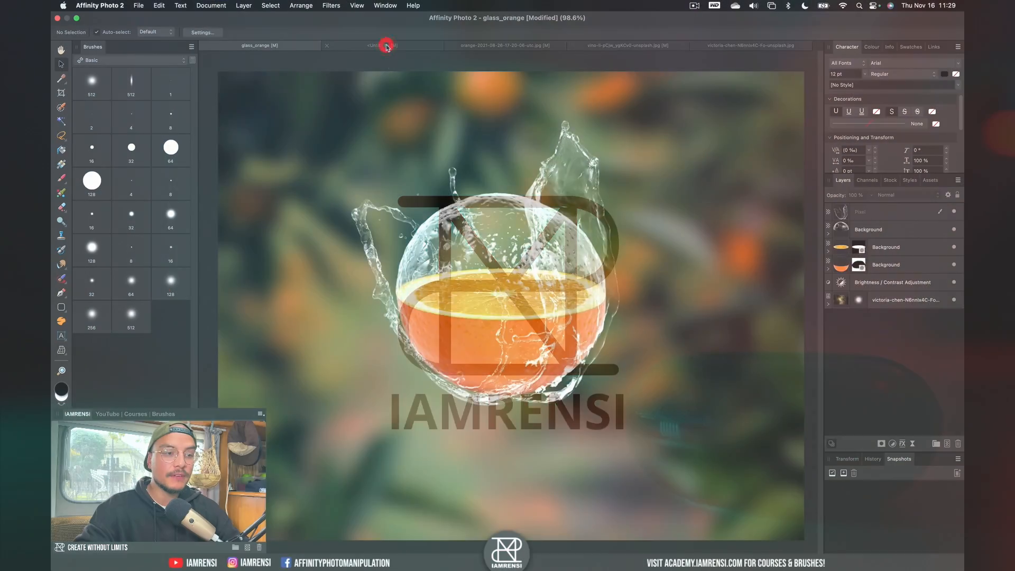
Bring the blank Untitled document to the front.
left_click(386, 46)
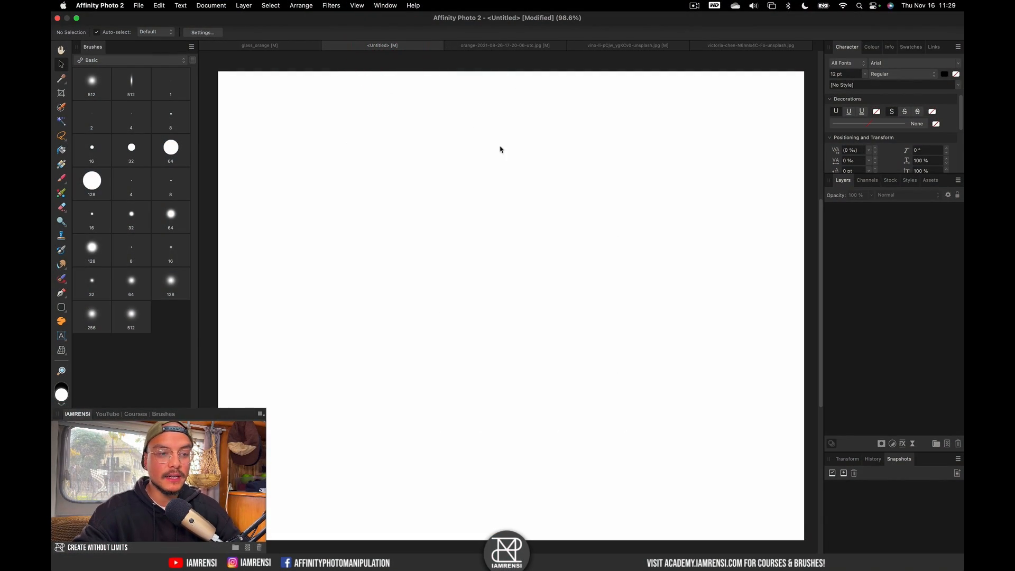
Copy the orange-tree photo into Untitled, shift it across the canvas, then view the glass_orange composite.
key("super+grave")
key("super+grave")
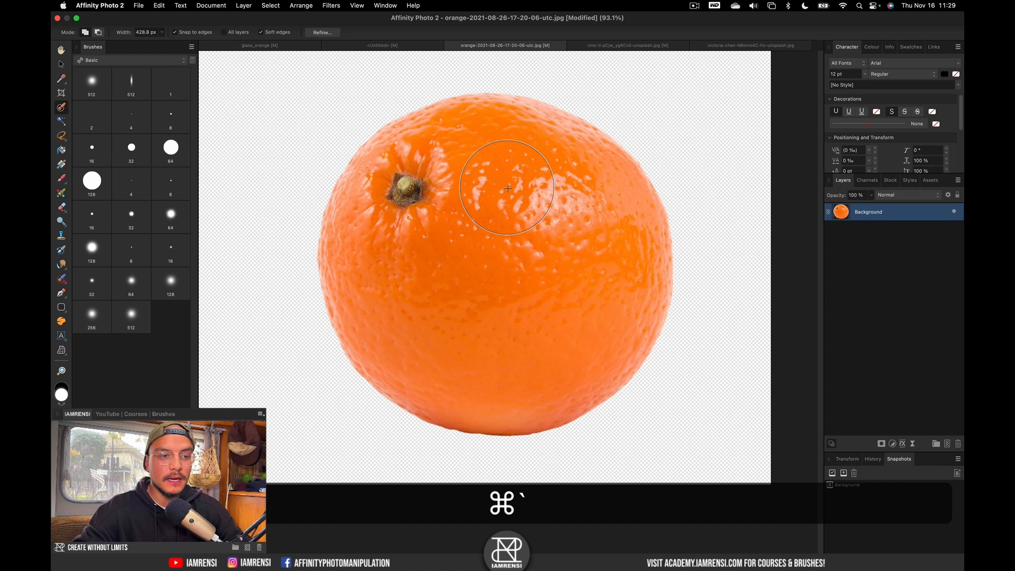
key("super+grave")
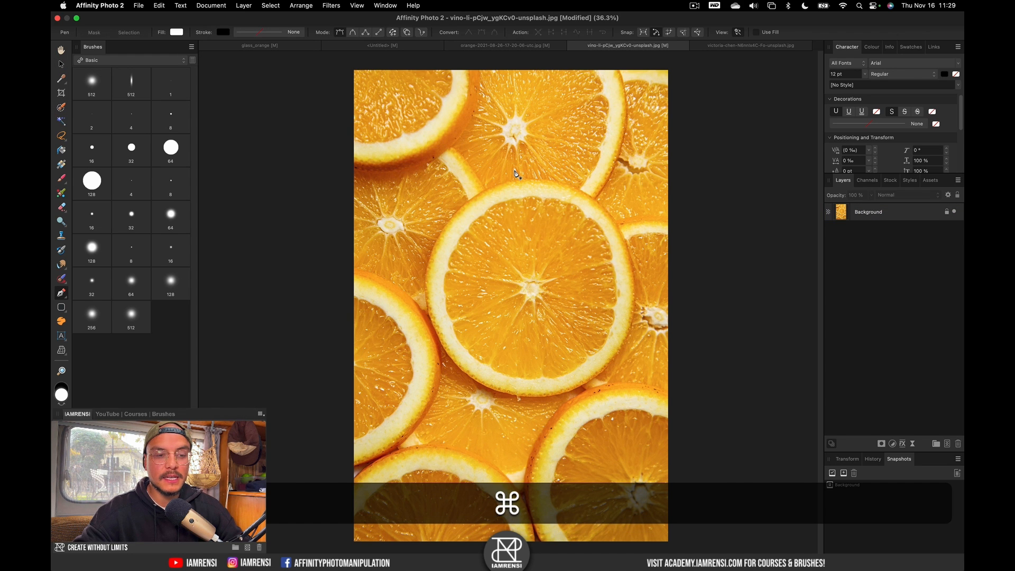
key("super+grave")
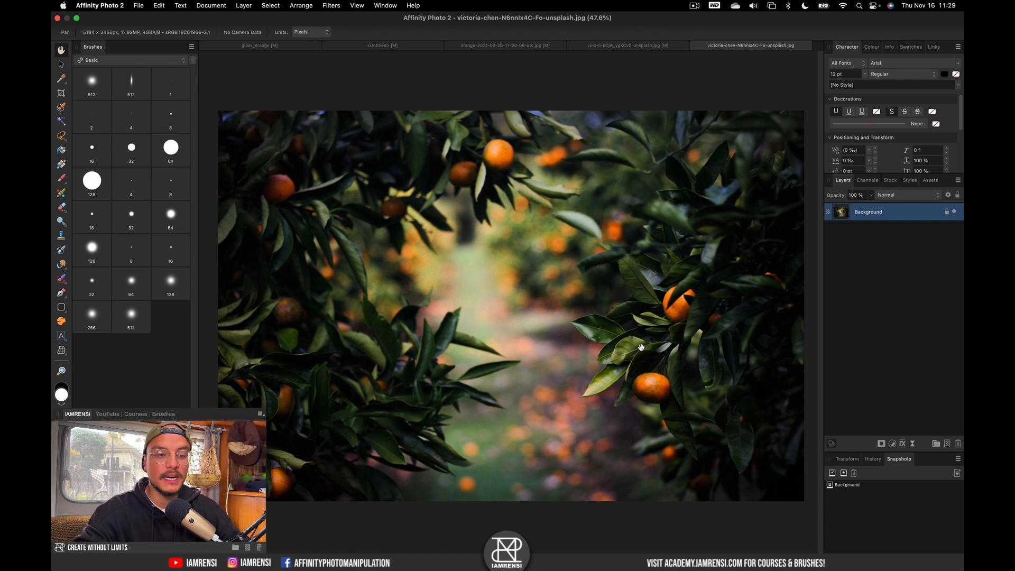
key("super+c")
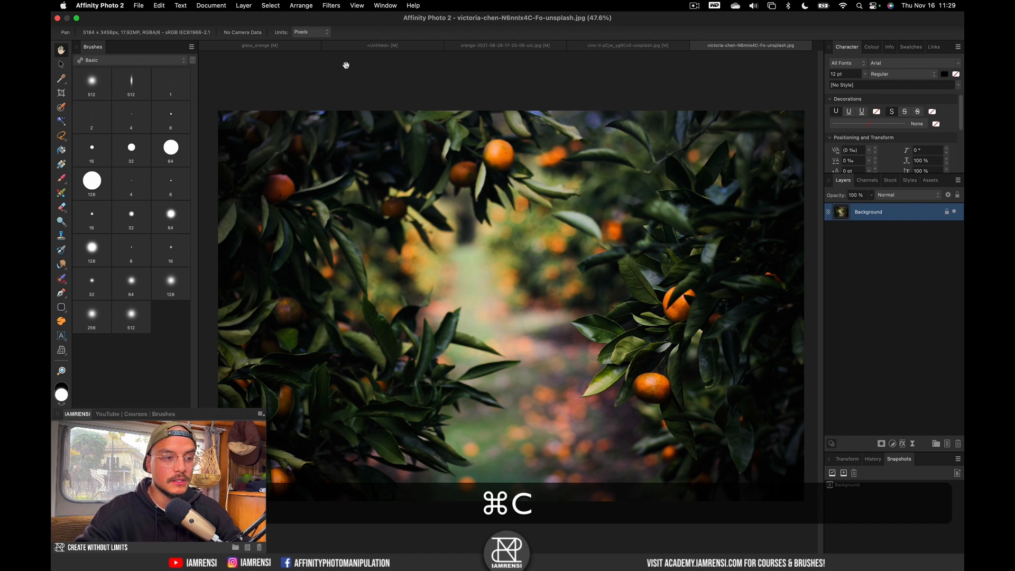
left_click(380, 46)
key("super+v")
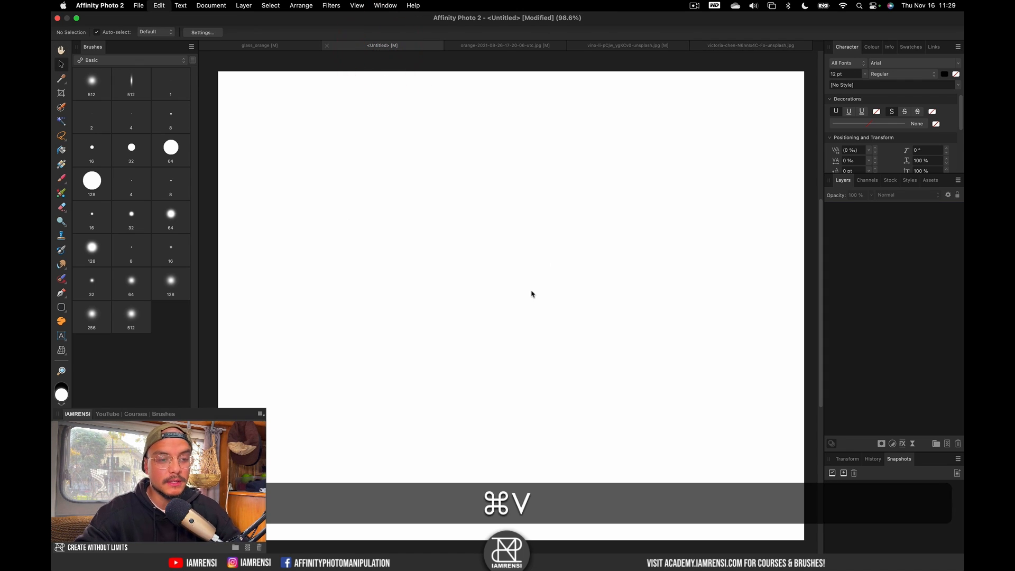
left_click_drag(581, 338, 297, 317)
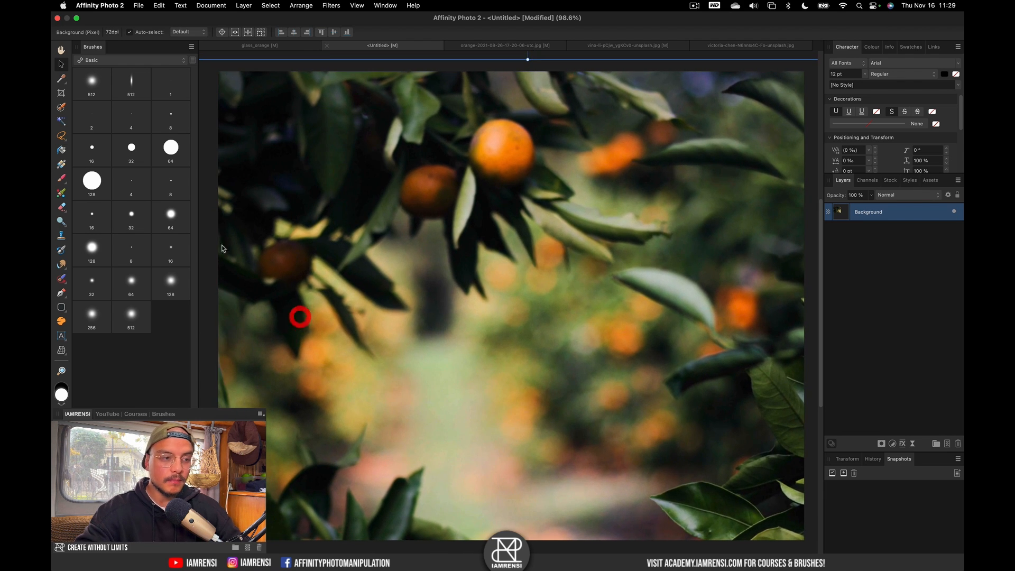
left_click(240, 47)
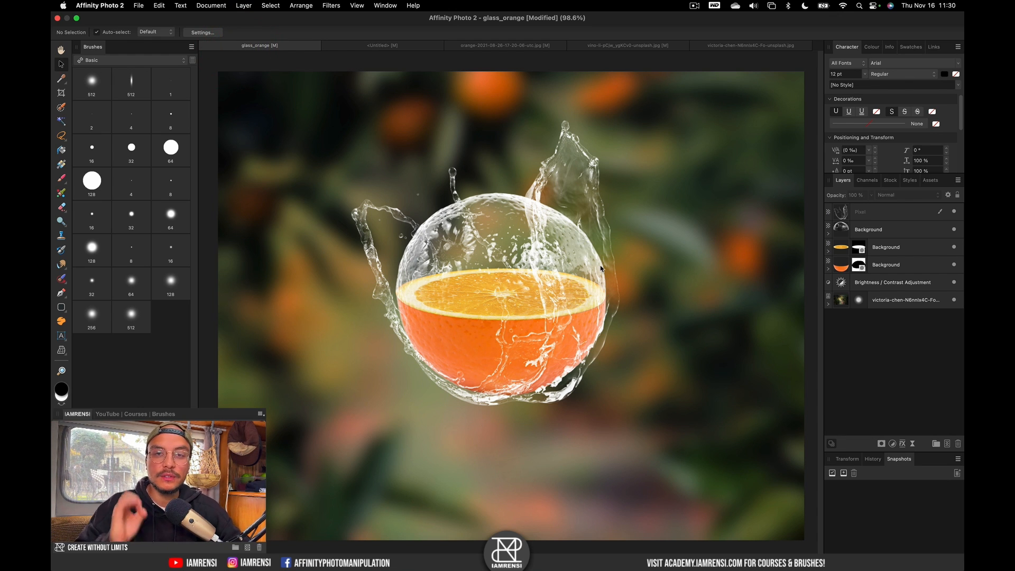
Add an Exposure adjustment above the orange-tree photo with lowered exposure to darken it.
left_click(412, 46)
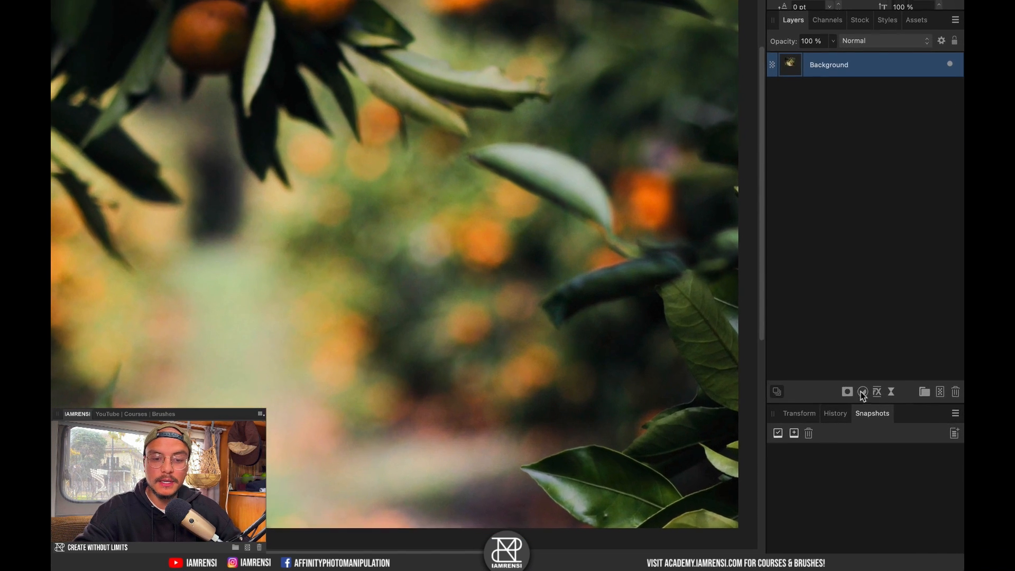
left_click(893, 444)
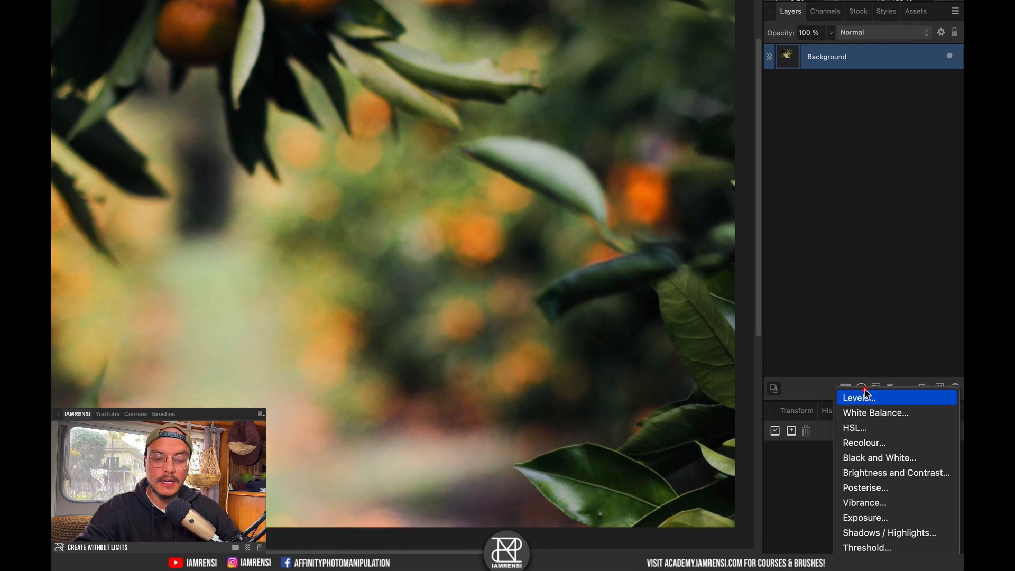
left_click(878, 519)
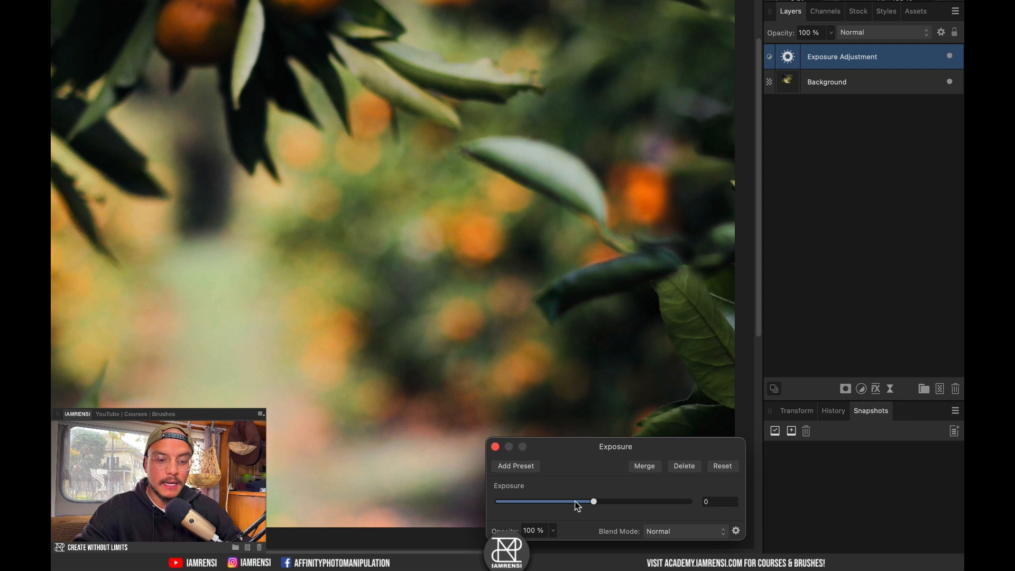
left_click_drag(578, 506, 562, 503)
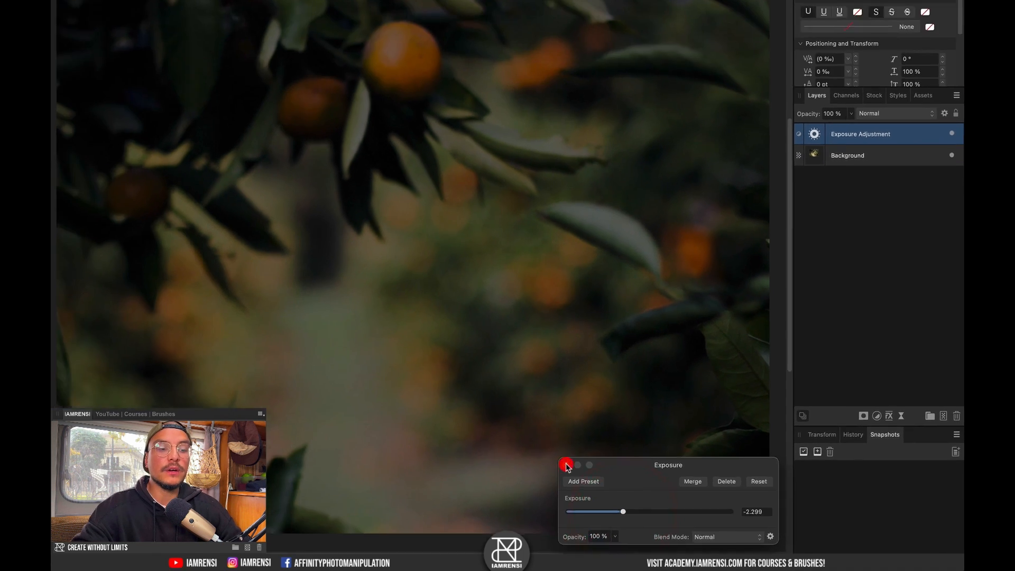
left_click(566, 465)
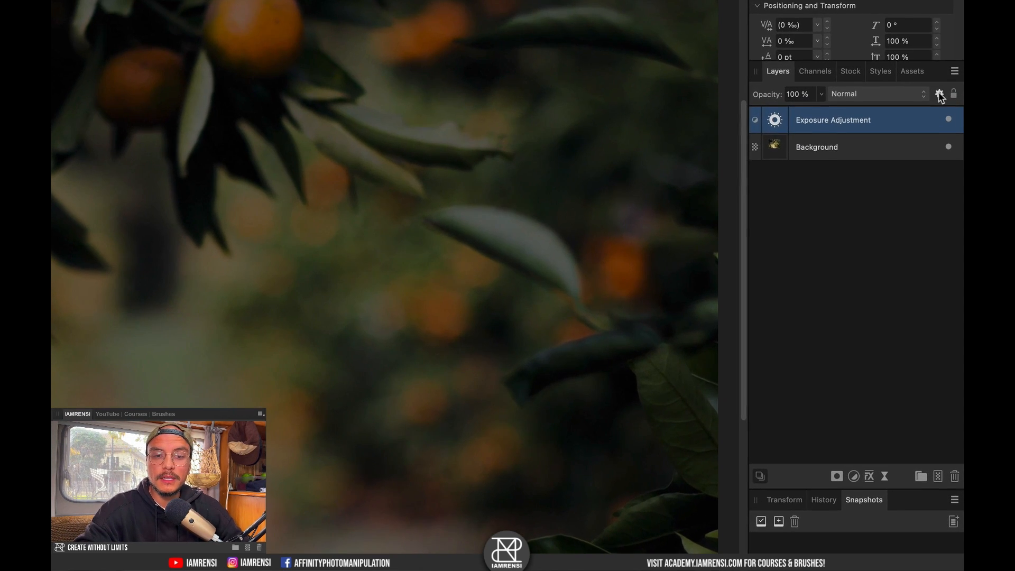
Reshape the Exposure layer's underlying blend range into a non-linear curve that spares the shadows.
left_click(948, 195)
left_click(618, 226)
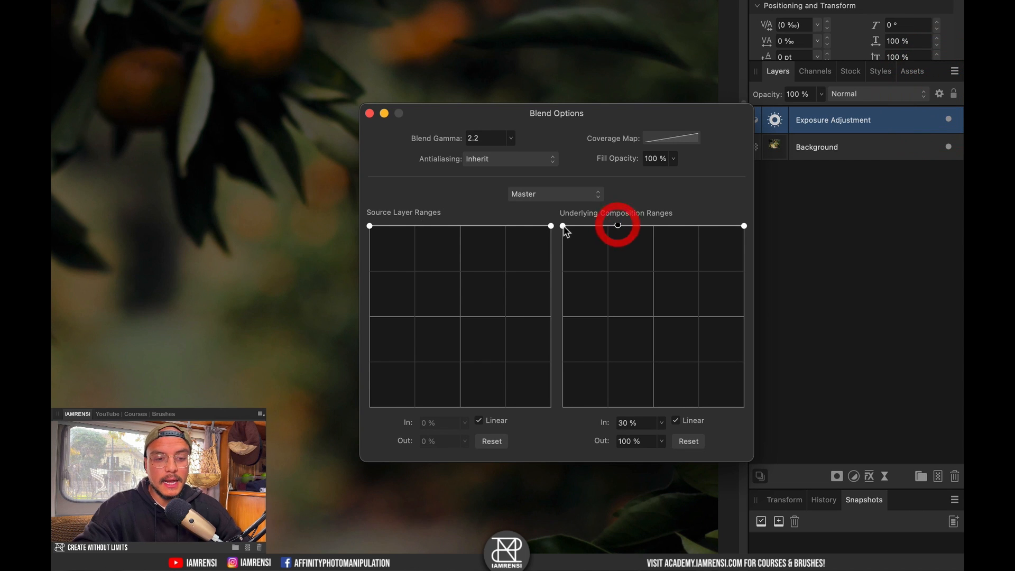
left_click_drag(563, 227, 578, 439)
mouse_move(622, 225)
left_mouse_down()
mouse_move(658, 224)
mouse_move(642, 226)
left_mouse_up()
left_click_drag(578, 410, 555, 423)
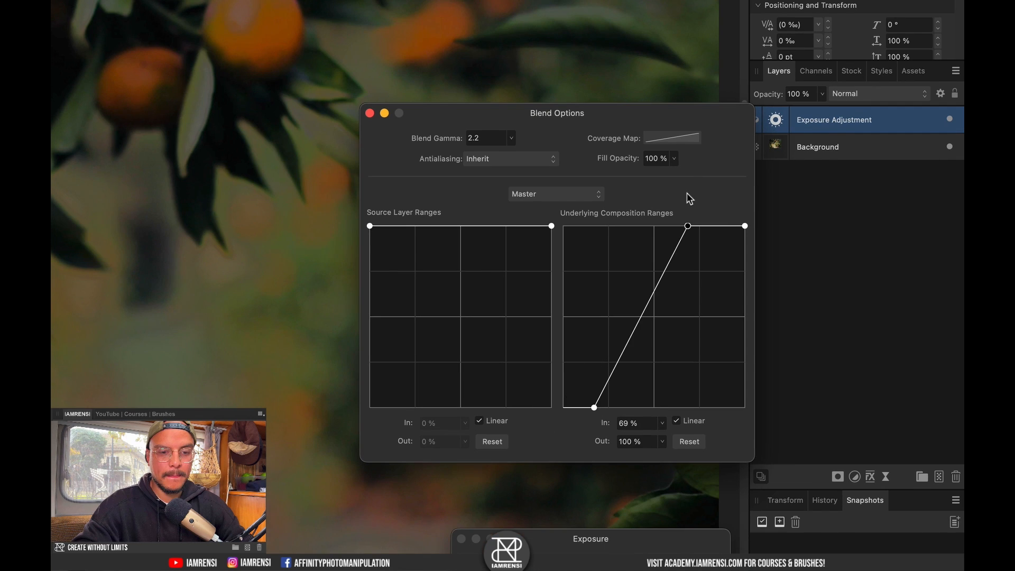
left_click(689, 196)
left_click(676, 421)
mouse_move(642, 303)
left_mouse_down()
mouse_move(628, 294)
mouse_move(636, 309)
left_mouse_up()
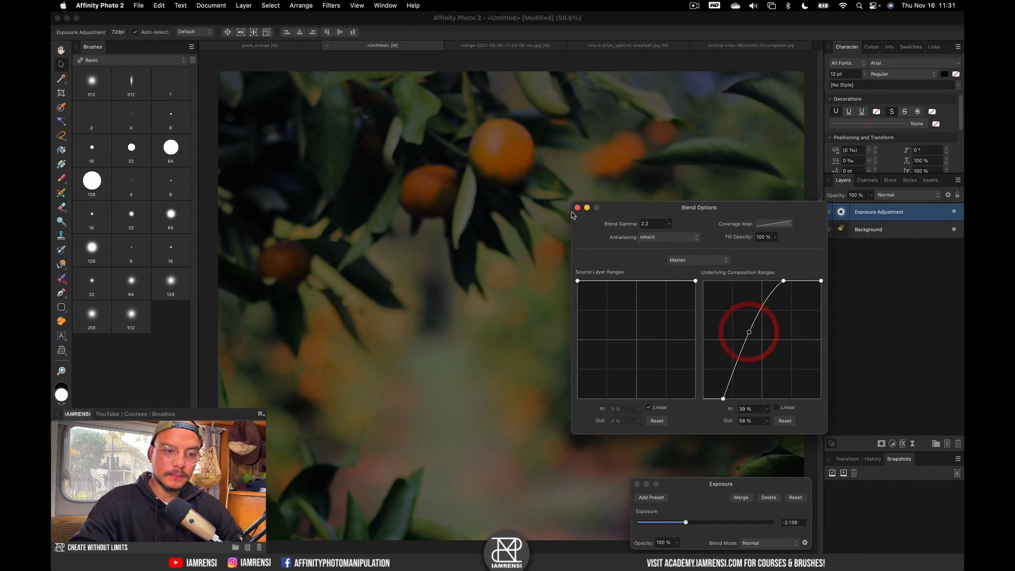
left_click(371, 114)
Toggle the Exposure adjustment off and on to compare, then deselect it.
left_click(955, 213)
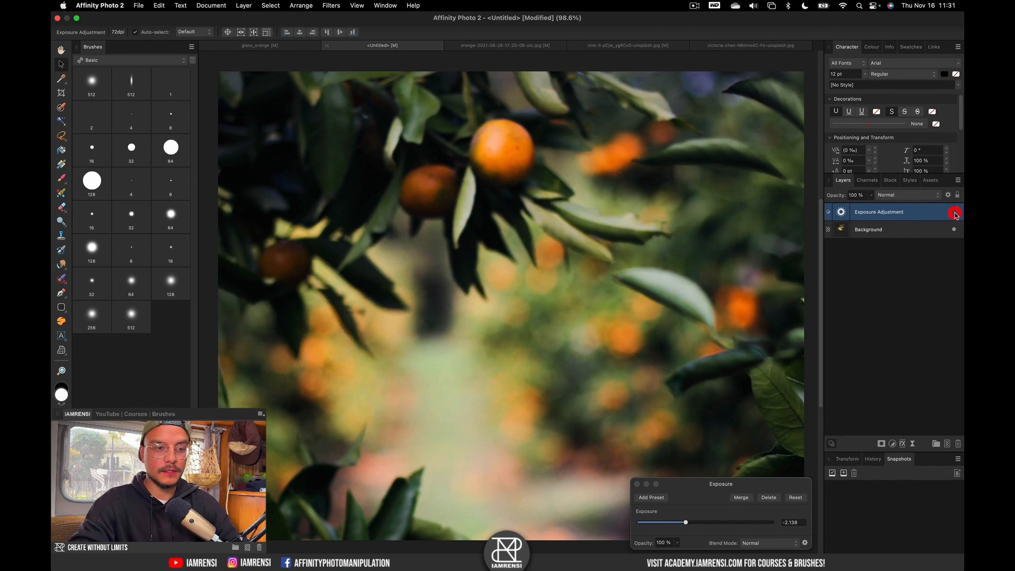
left_click(955, 212)
left_click(955, 213)
left_click(955, 212)
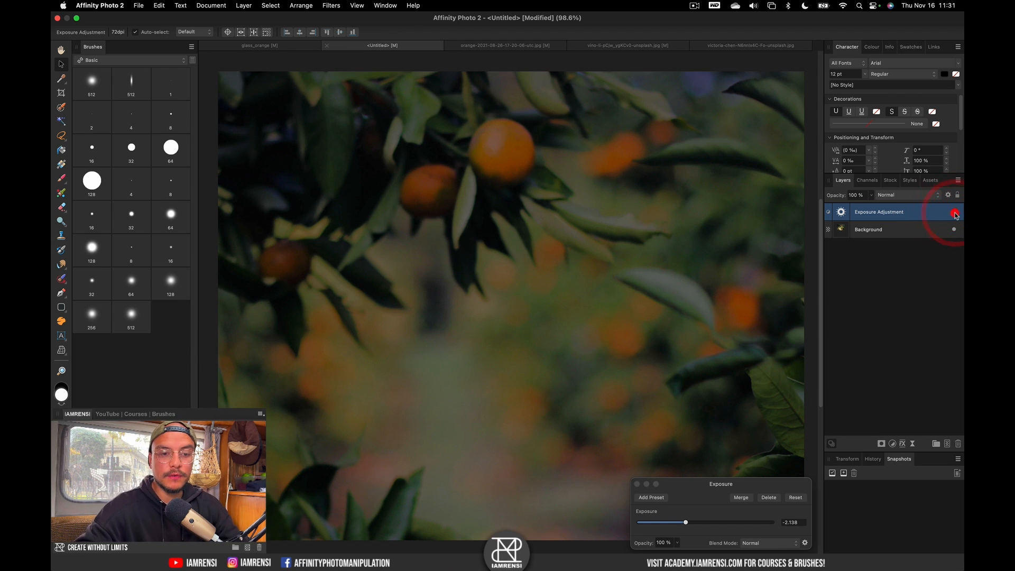
left_click(845, 310)
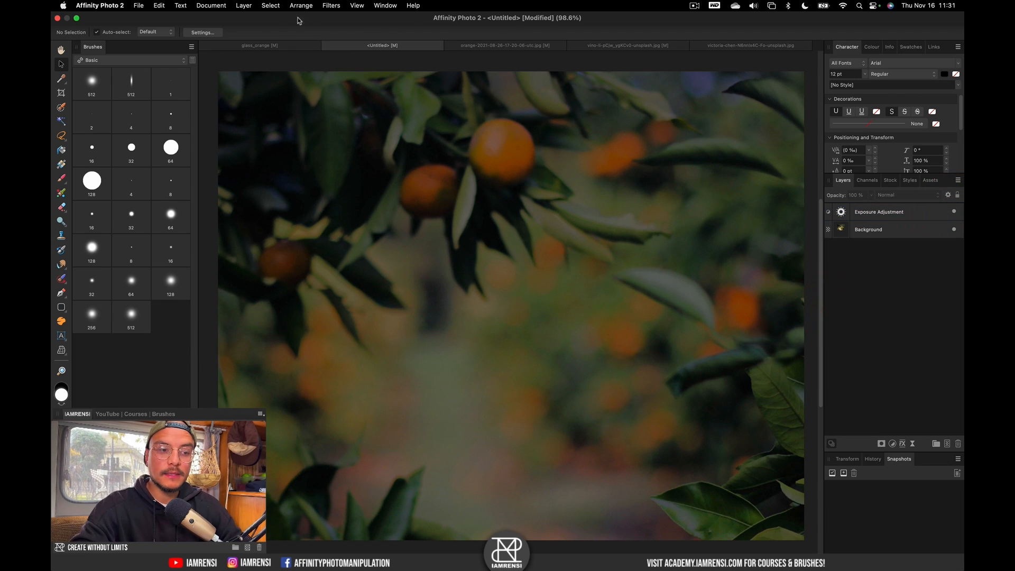
Paste the cut-out orange into Untitled, shrink and reposition it, then hide its layer.
left_click(489, 50)
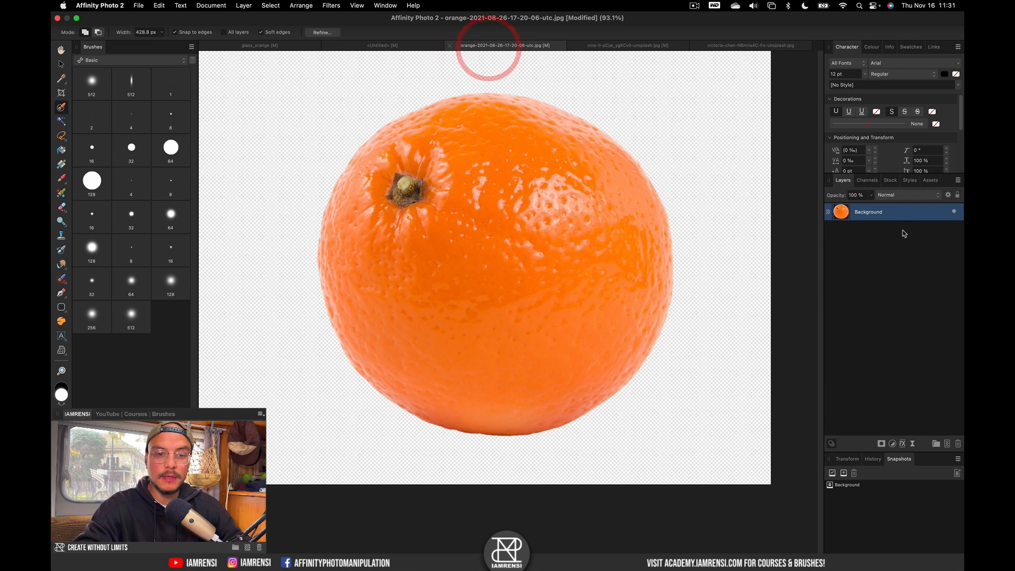
key("w")
key("super+c")
left_click(382, 46)
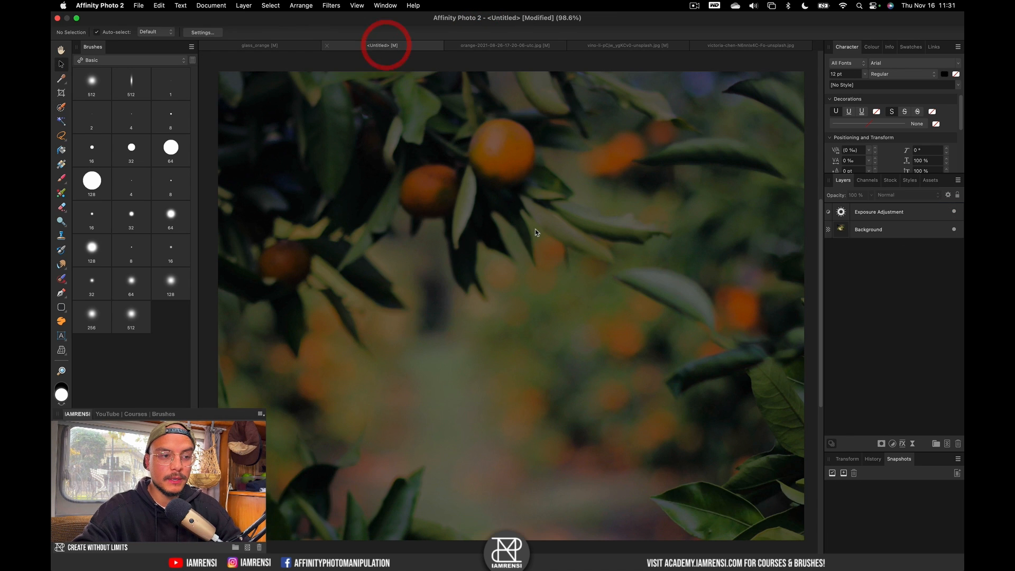
key("super+v")
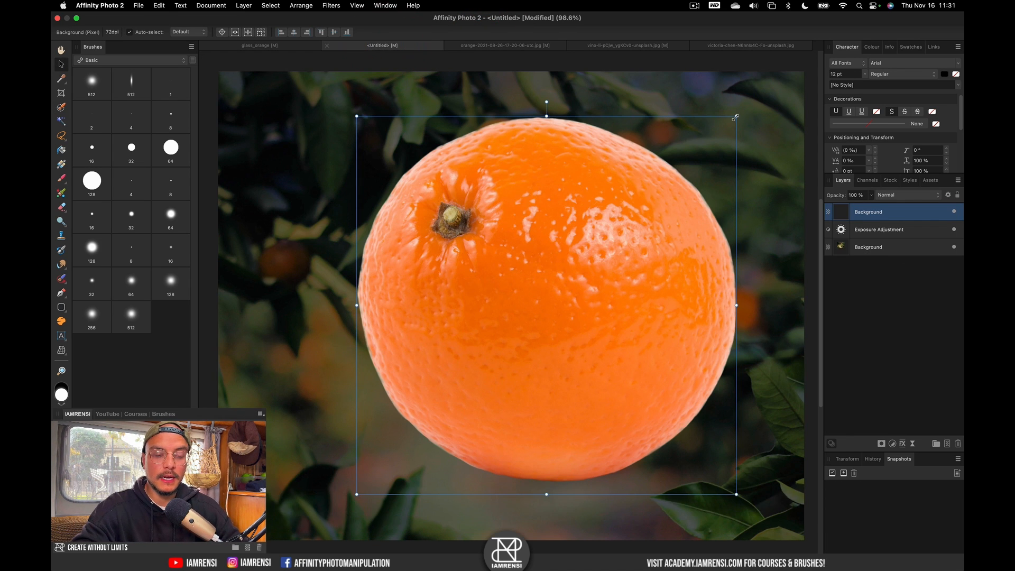
left_click_drag(738, 117, 664, 206)
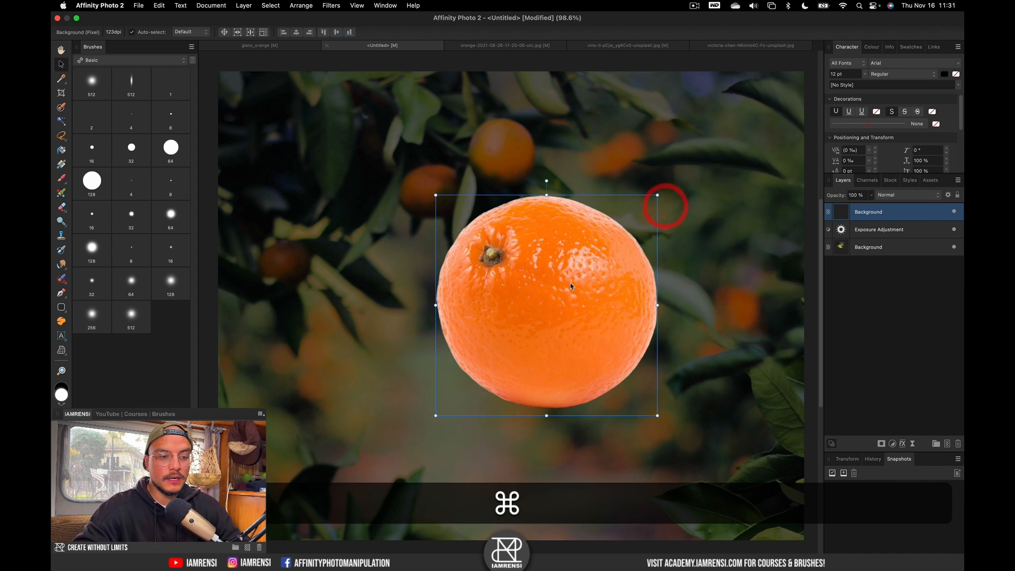
left_click_drag(581, 285, 543, 290)
left_click(541, 288)
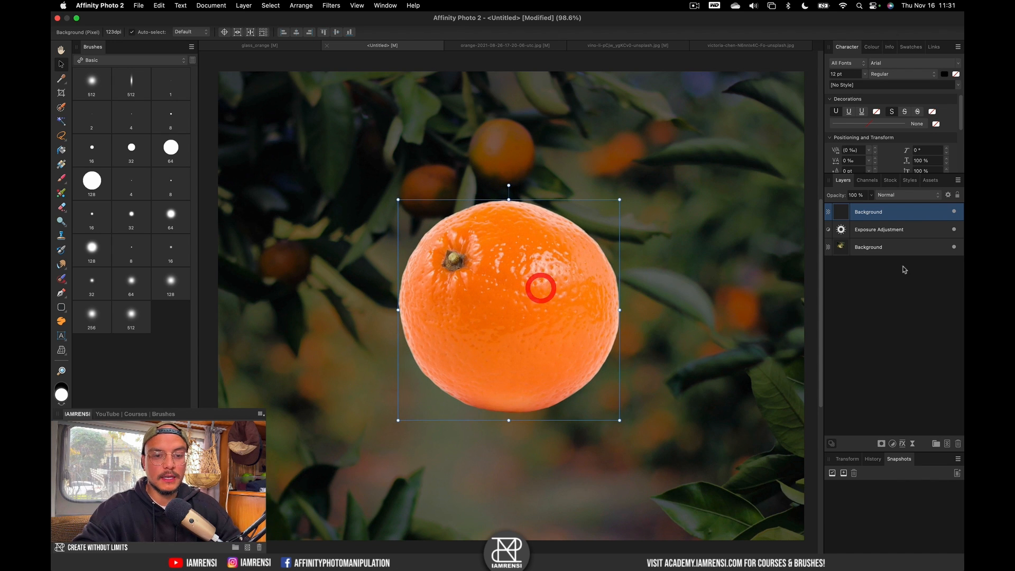
left_click(955, 212)
left_click(892, 248)
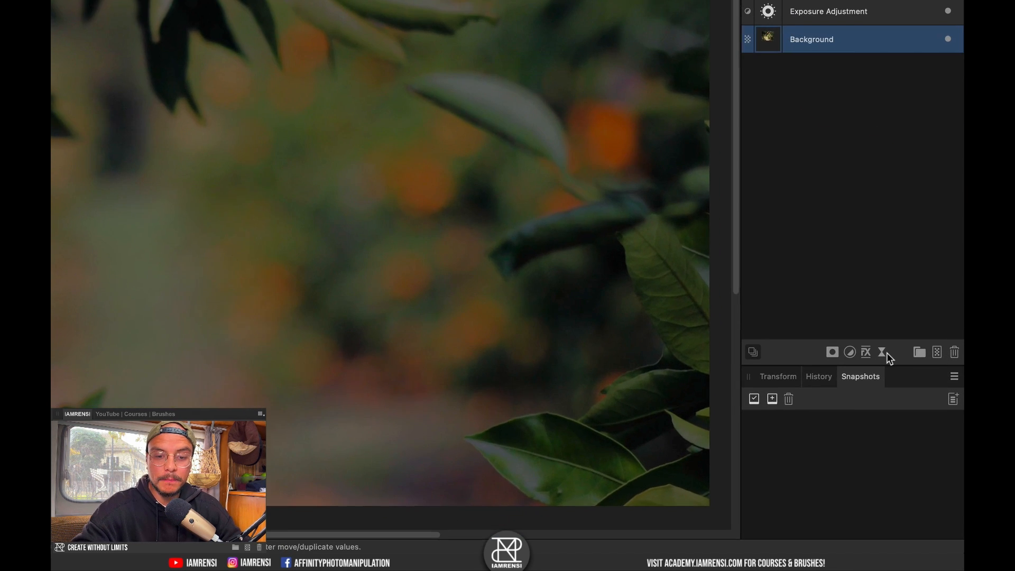
Apply a 32.8 px Live Lens Blur to the tree background and unhide the orange.
left_click(883, 352)
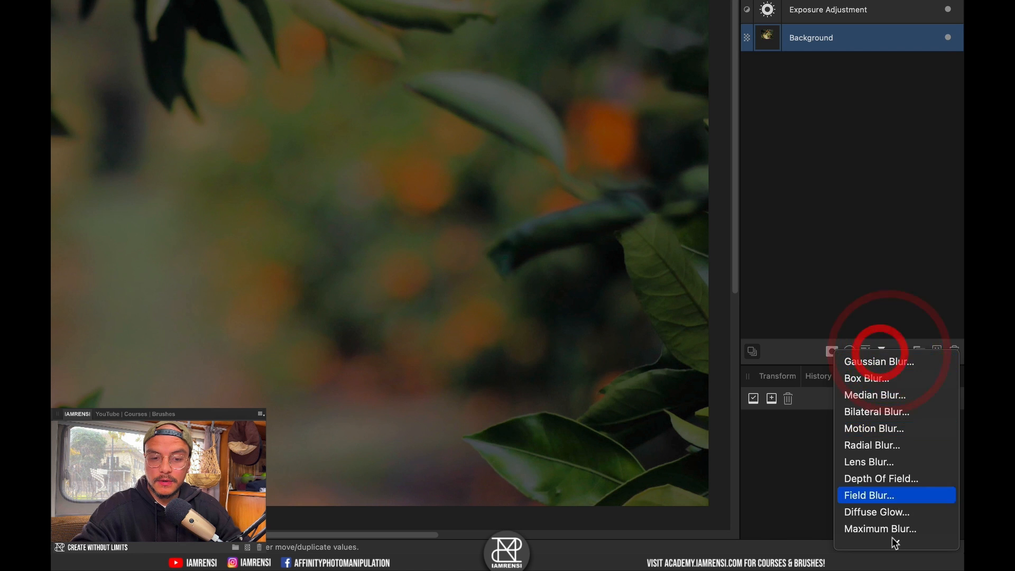
left_click(883, 386)
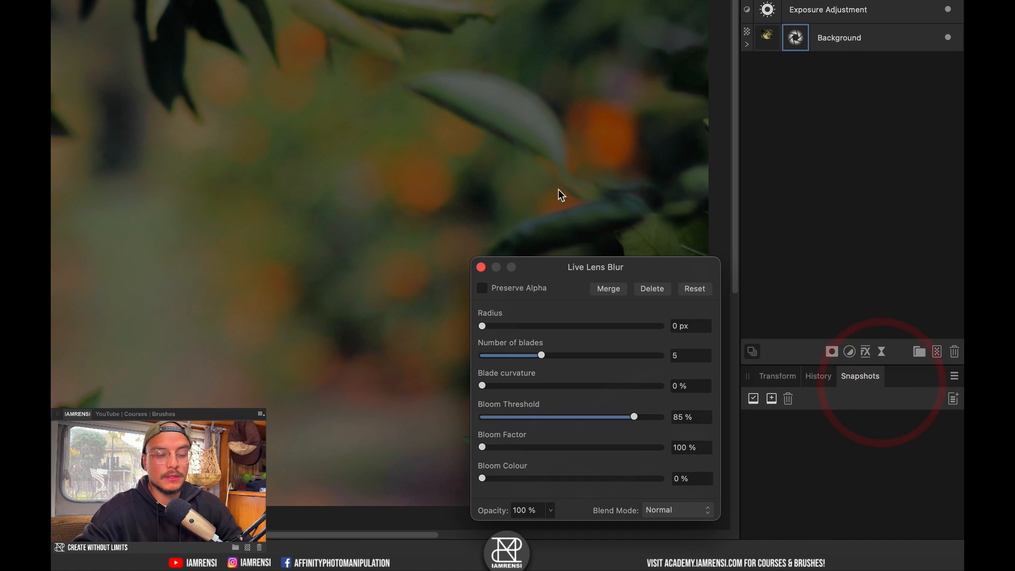
left_click_drag(506, 324, 593, 329)
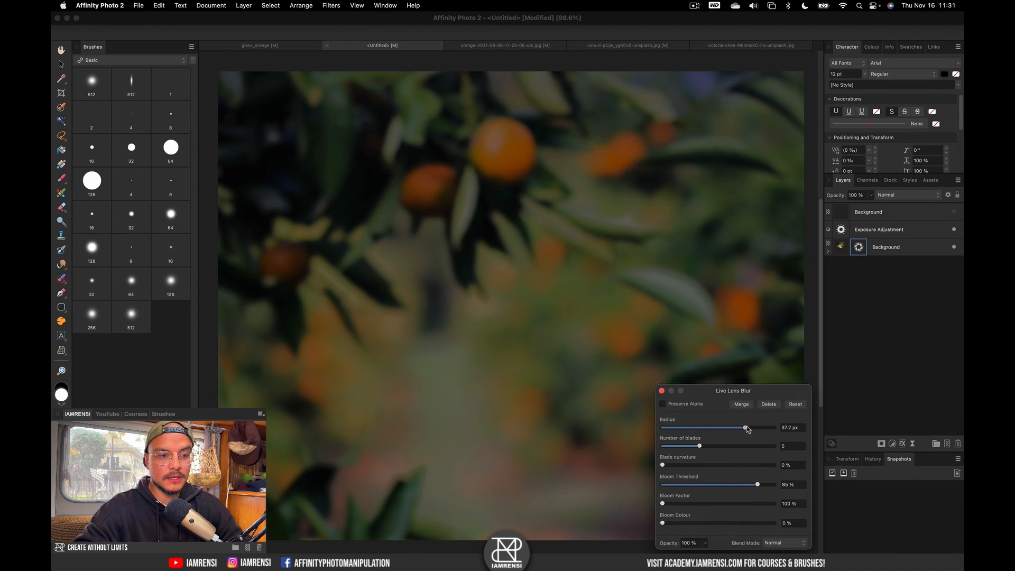
left_click_drag(747, 429, 742, 431)
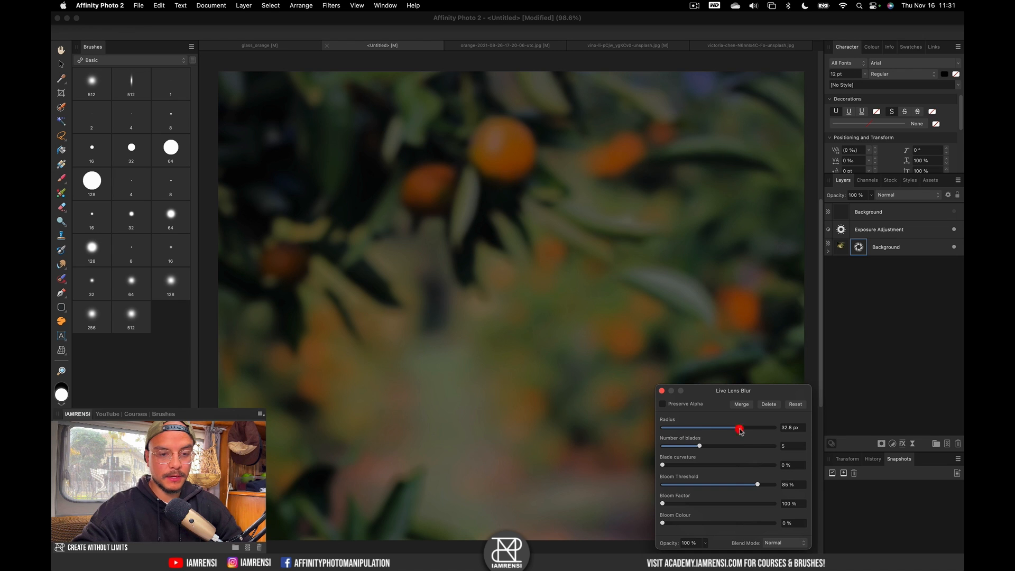
left_click(661, 391)
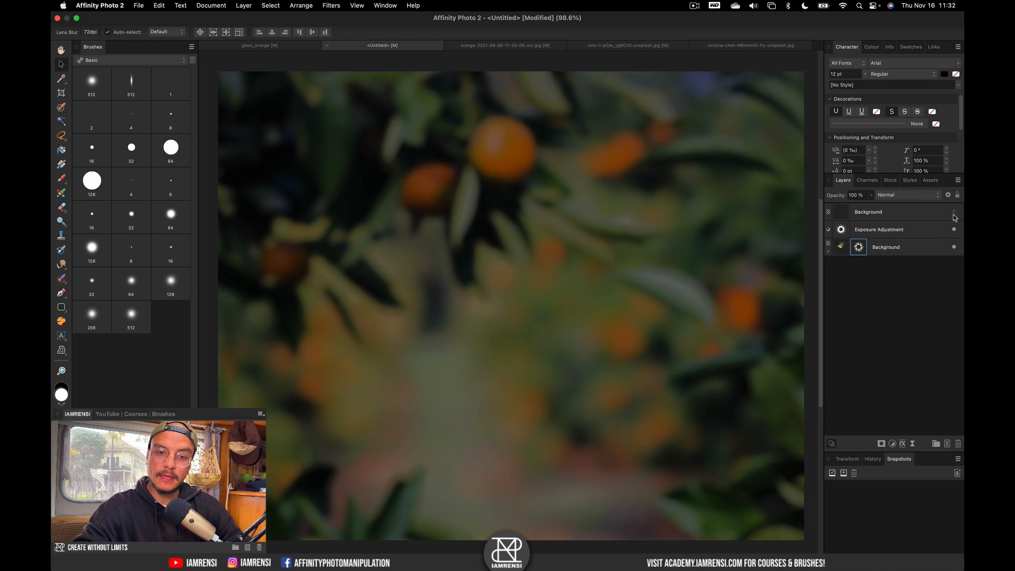
left_click(954, 213)
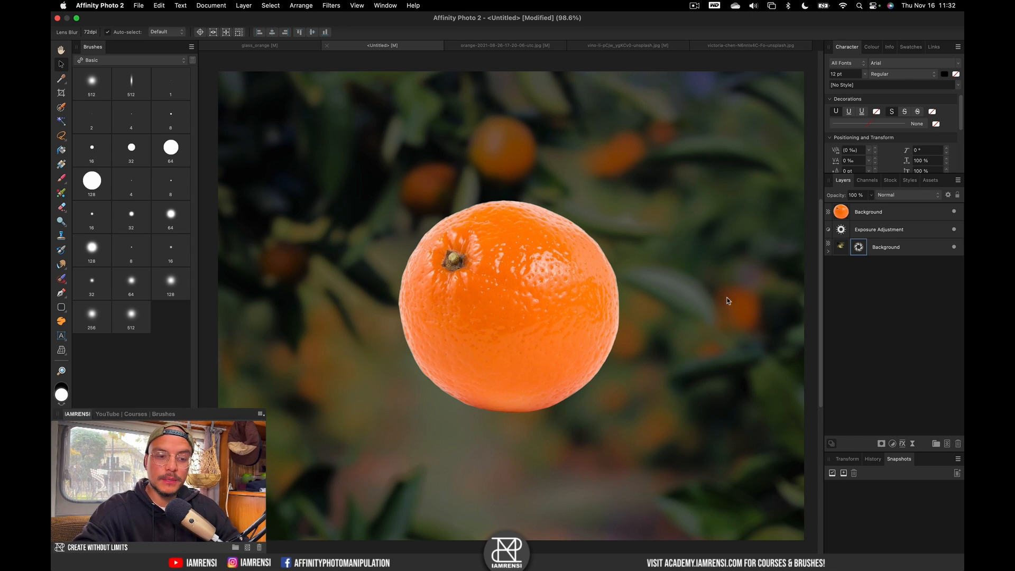
Zoom into the orange-slices photo and trace a Pen path around the central slice's rim.
left_click(615, 48)
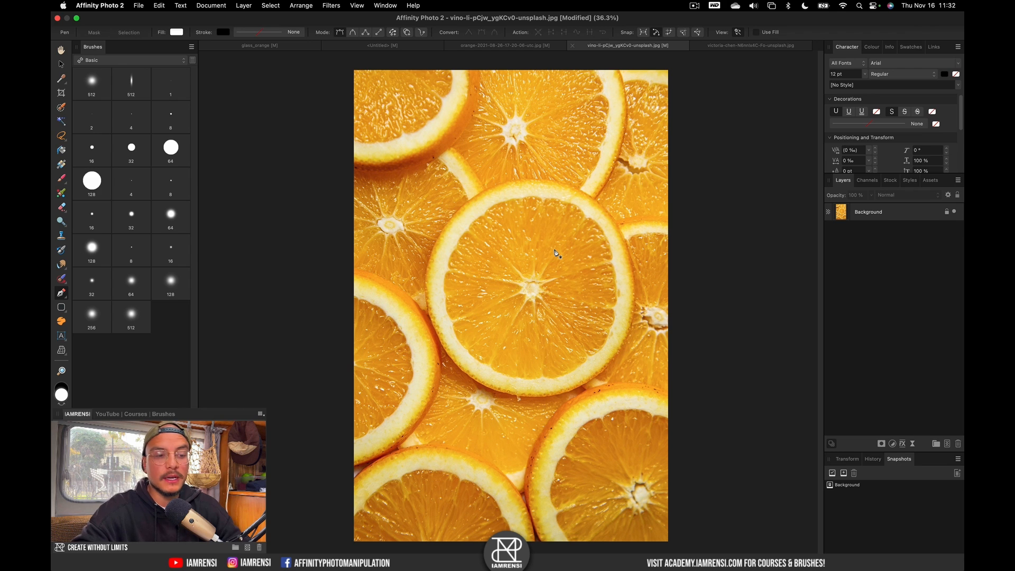
scroll(497, 301, "up", 5)
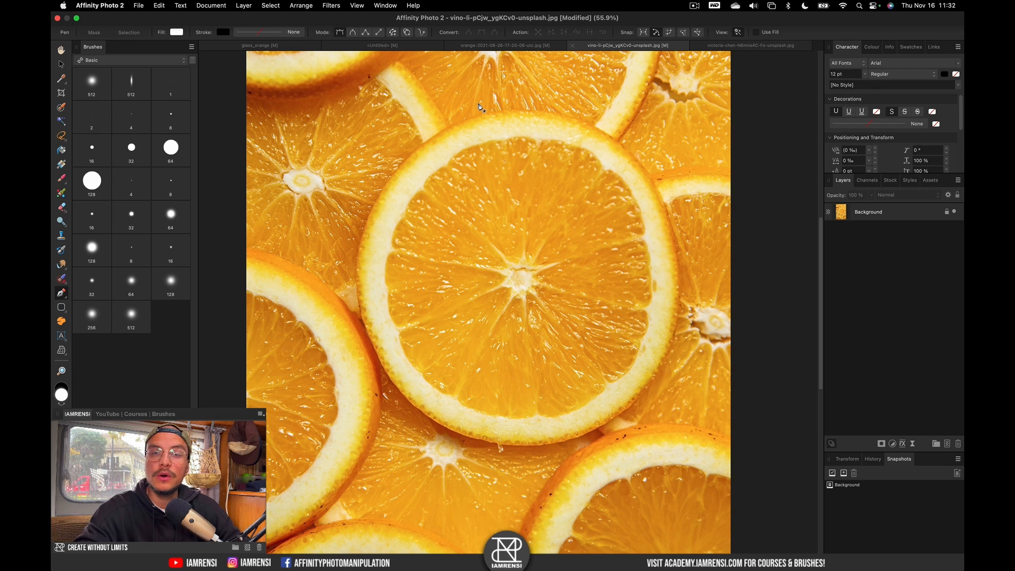
left_click(356, 279)
left_click(381, 194)
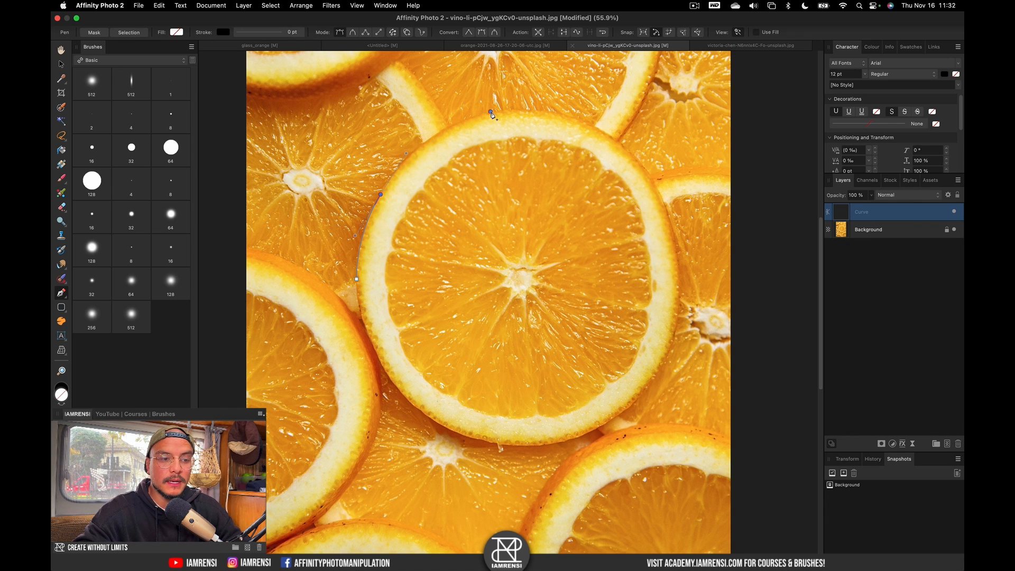
left_click_drag(625, 147, 652, 171)
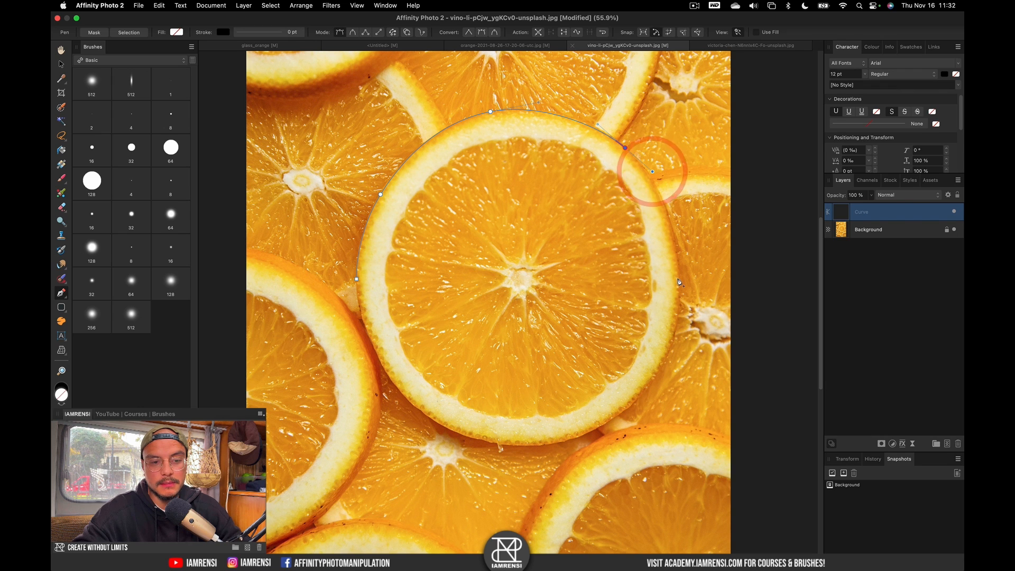
left_click(632, 402)
left_click_drag(484, 439, 440, 440)
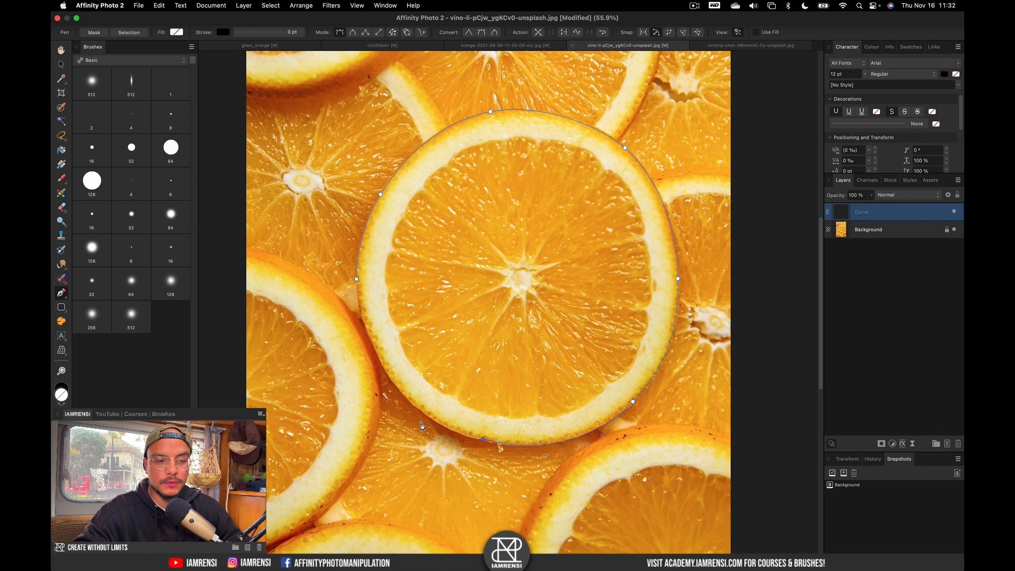
left_click(422, 424)
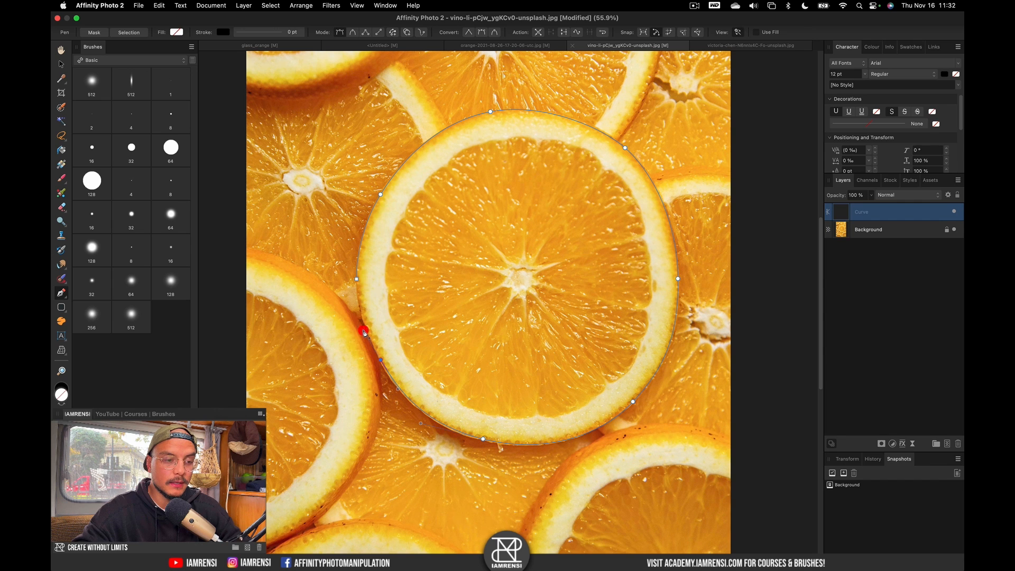
left_click(365, 332)
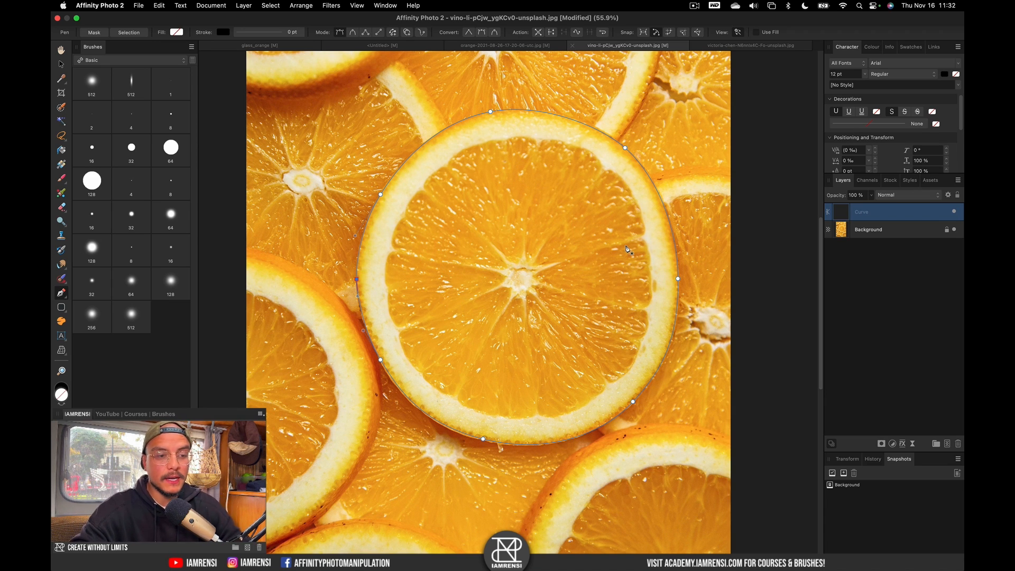
scroll(461, 114, "up", 5)
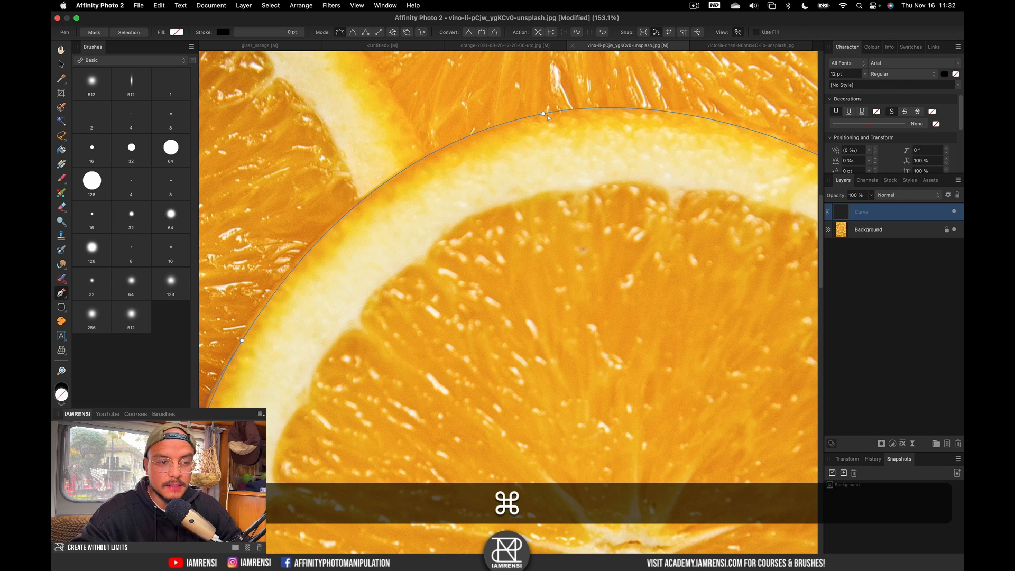
Refine the path's top node and turn the path into a mask isolating the central slice.
left_click(544, 115, "super")
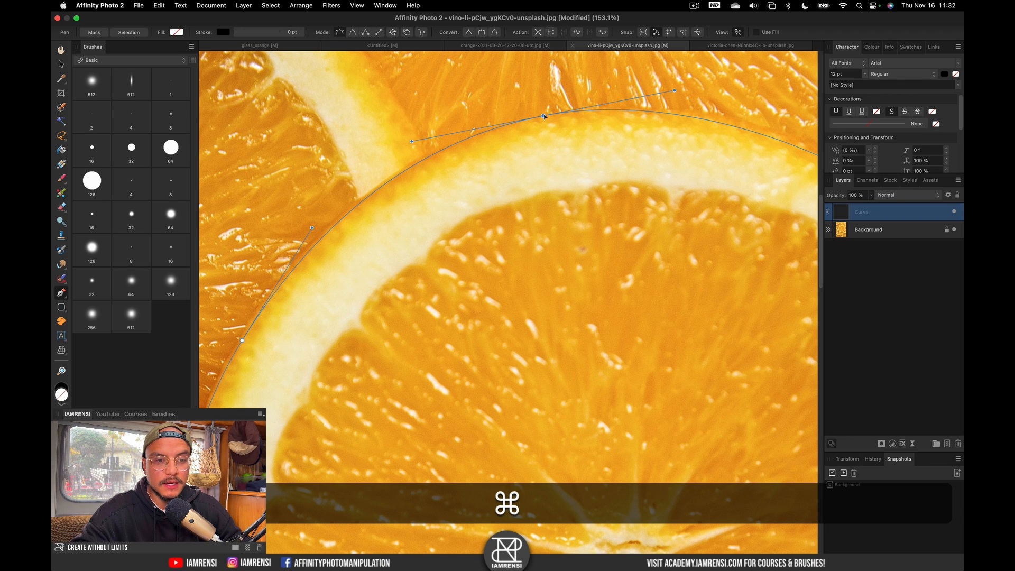
left_click(544, 116, "super")
scroll(550, 122, "left", 5)
scroll(550, 122, "down", 3)
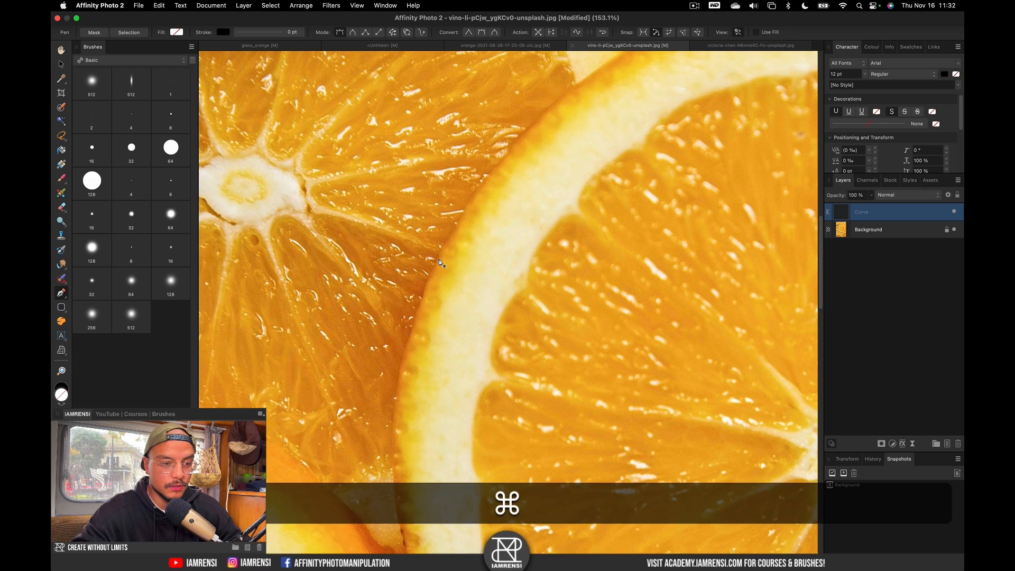
scroll(441, 262, "right", 1)
left_click(93, 33)
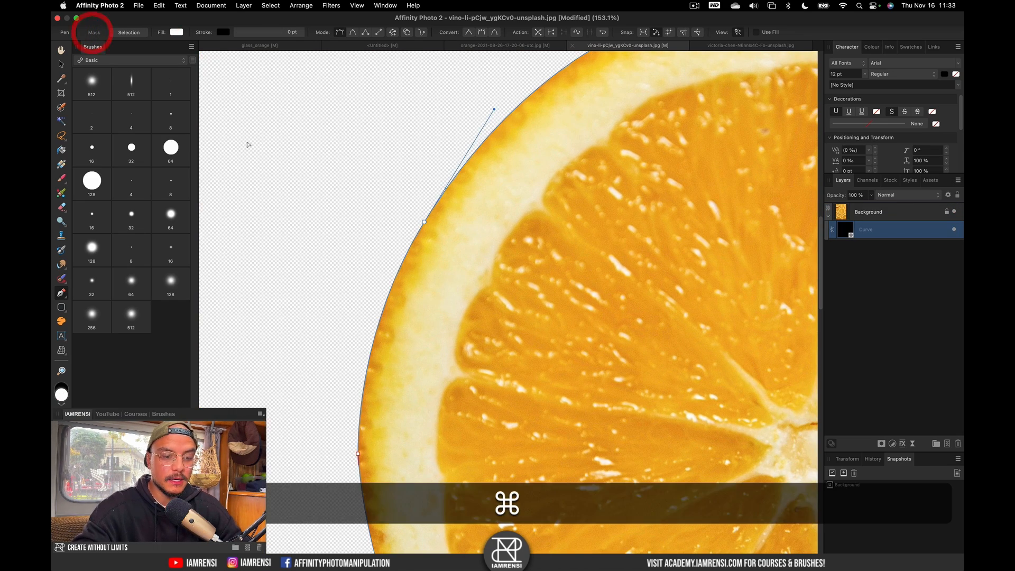
key("super+0")
Rename the slice layer 'orange slice', copy it, and return to the composition.
left_click(896, 288)
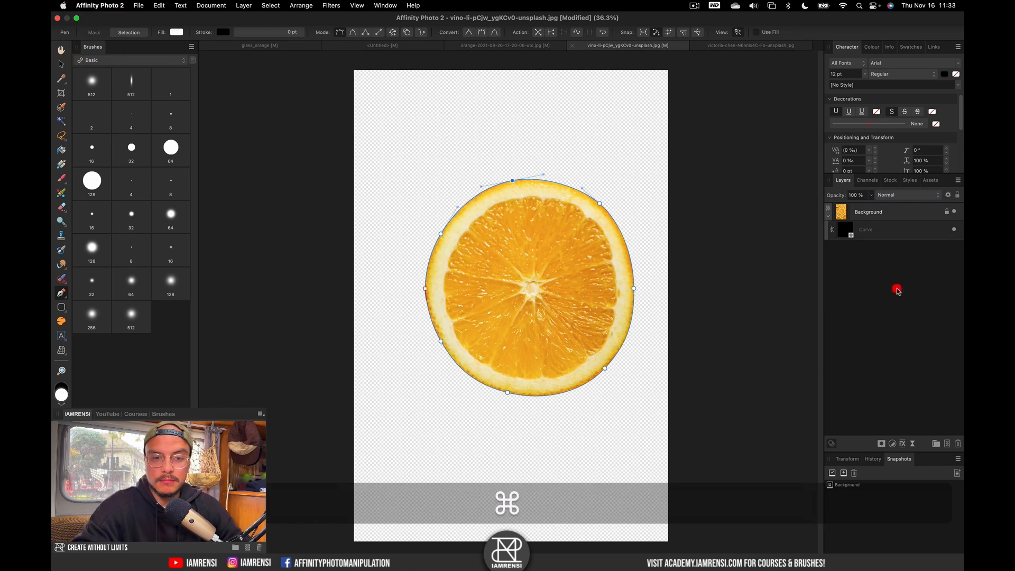
left_click(886, 212)
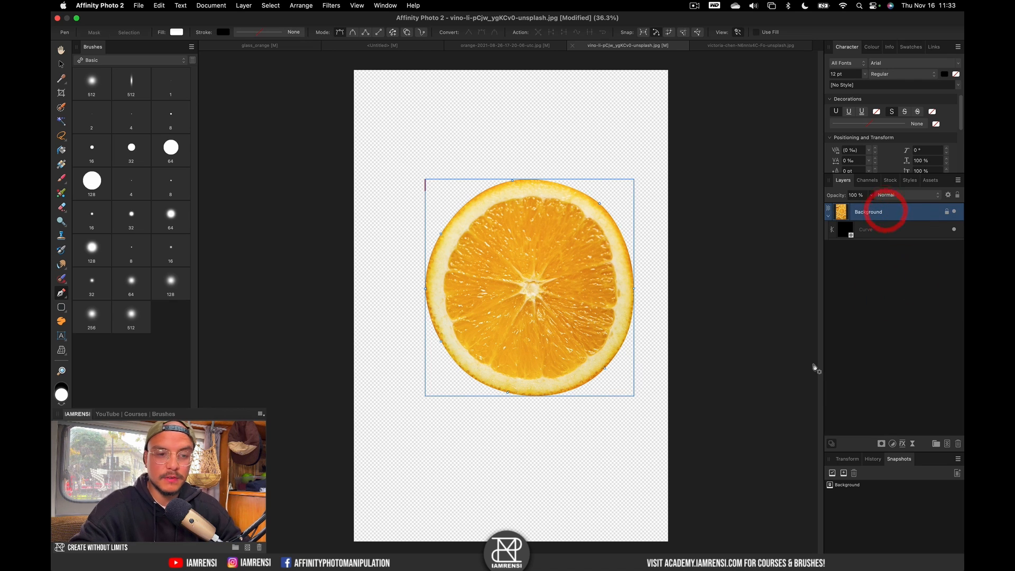
double_click(873, 213)
type("orange ")
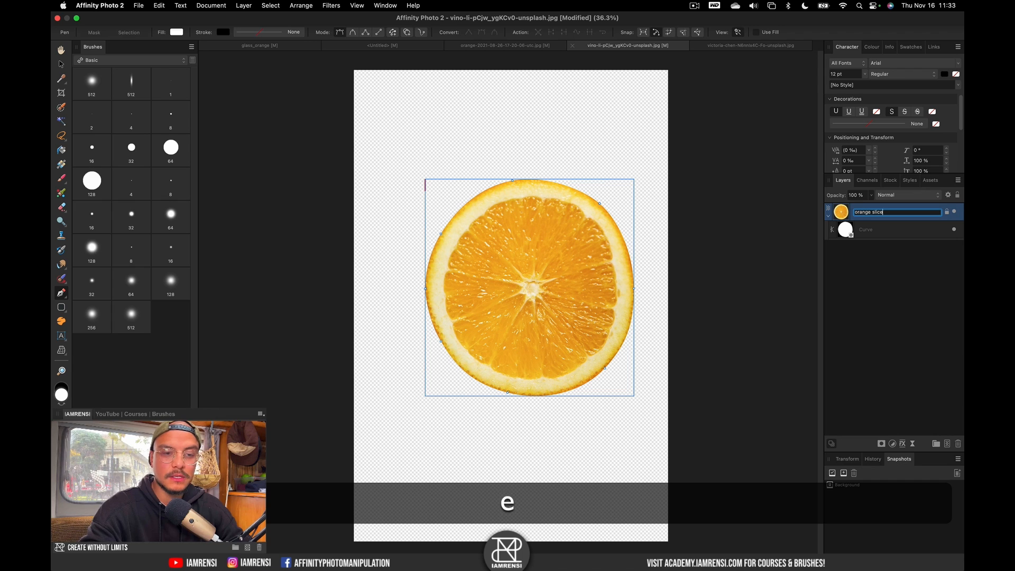
type("slice")
key("Return")
key("super+c")
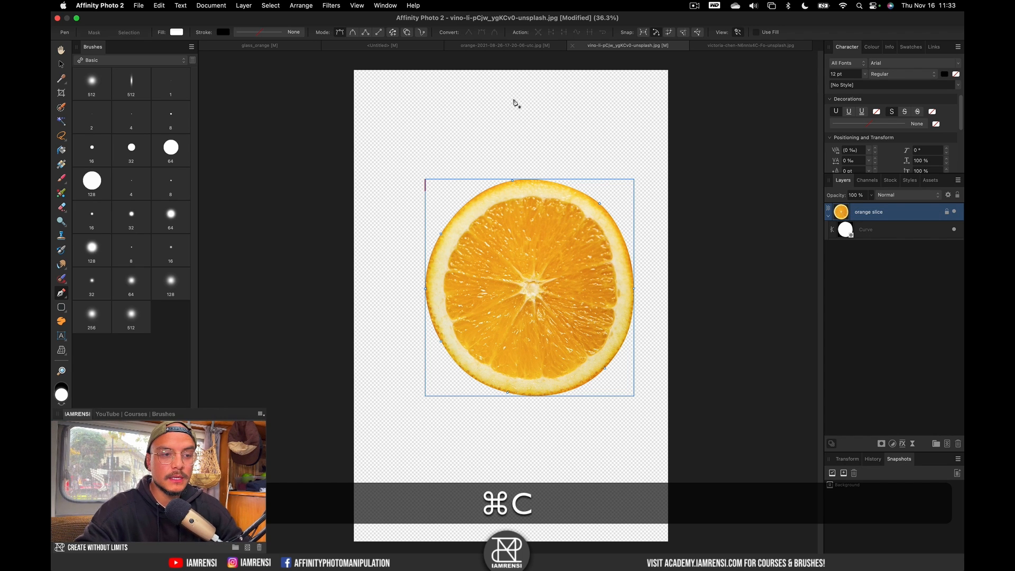
left_click(358, 46)
Paste the orange slice, move it to the top of the stack, shrink it over the orange.
key("super+v")
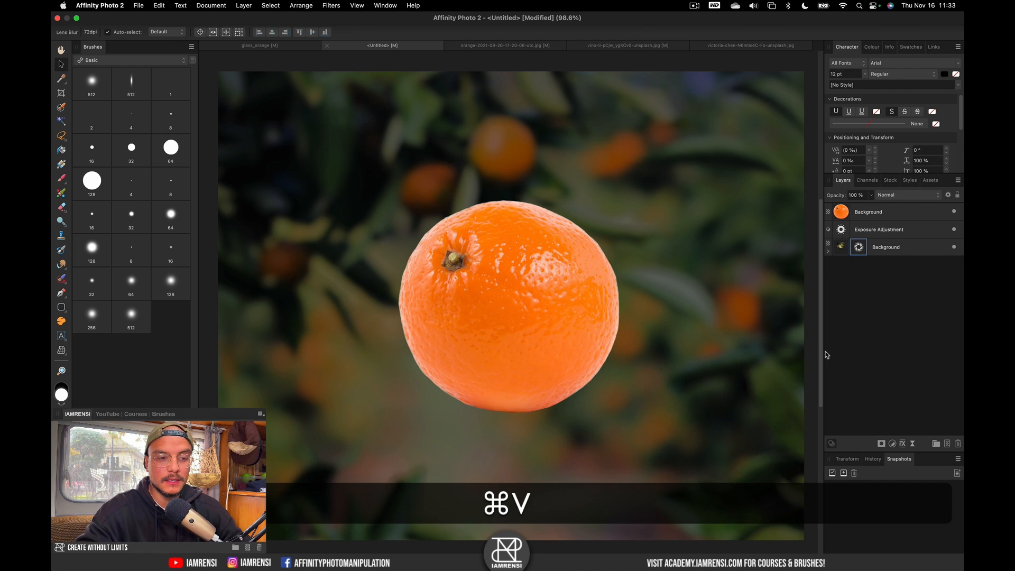
key("v")
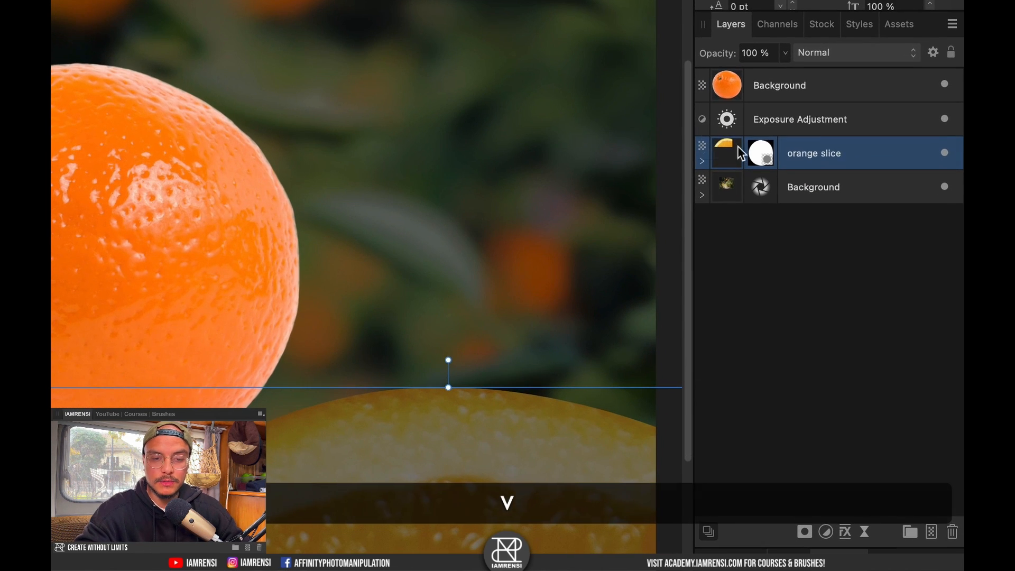
left_click_drag(740, 152, 761, 70)
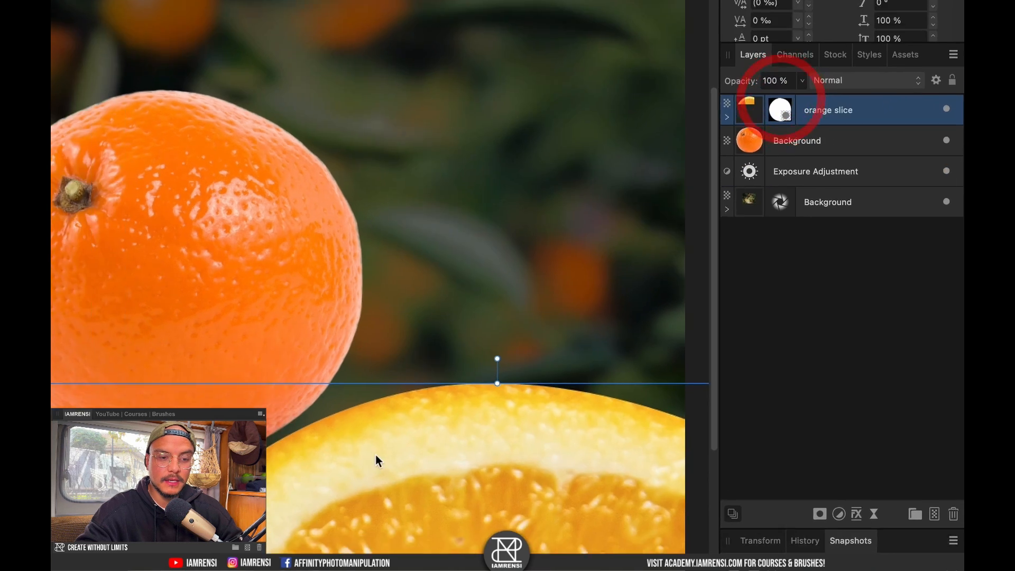
key("super+minus")
left_click_drag(550, 450, 465, 294)
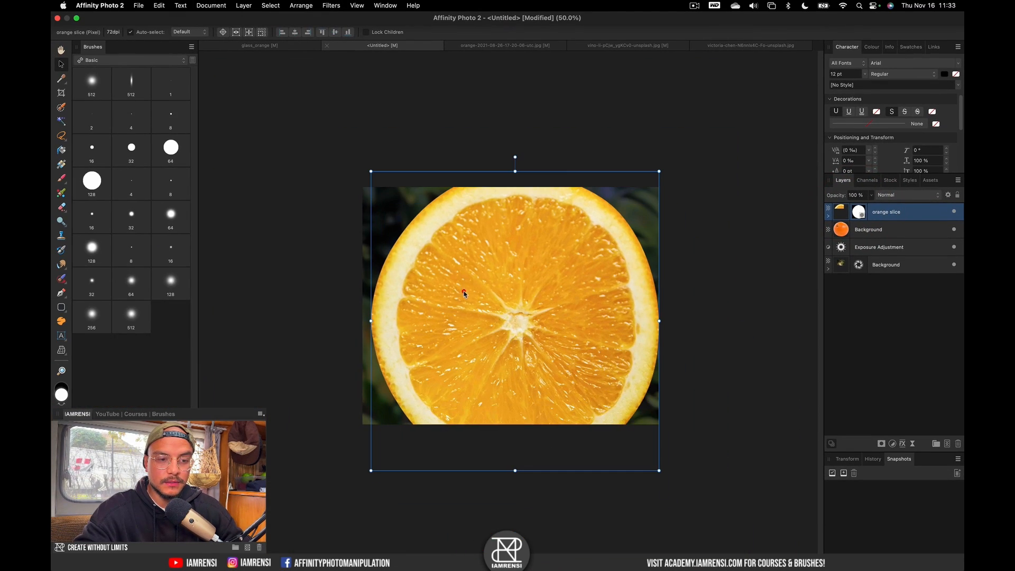
left_click_drag(659, 171, 571, 291)
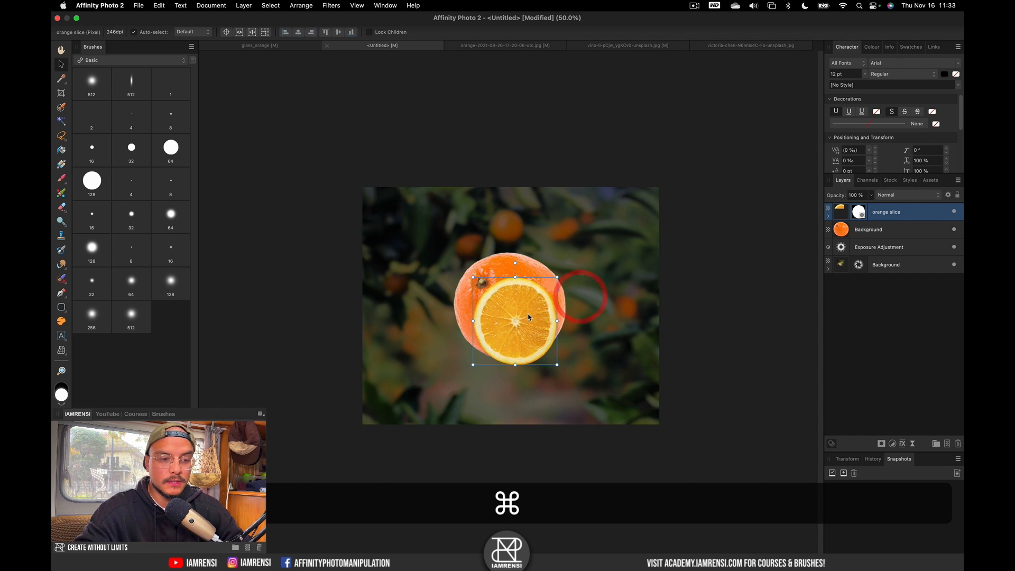
scroll(529, 316, "up", 5)
scroll(529, 316, "up", 2)
left_click_drag(446, 301, 377, 289)
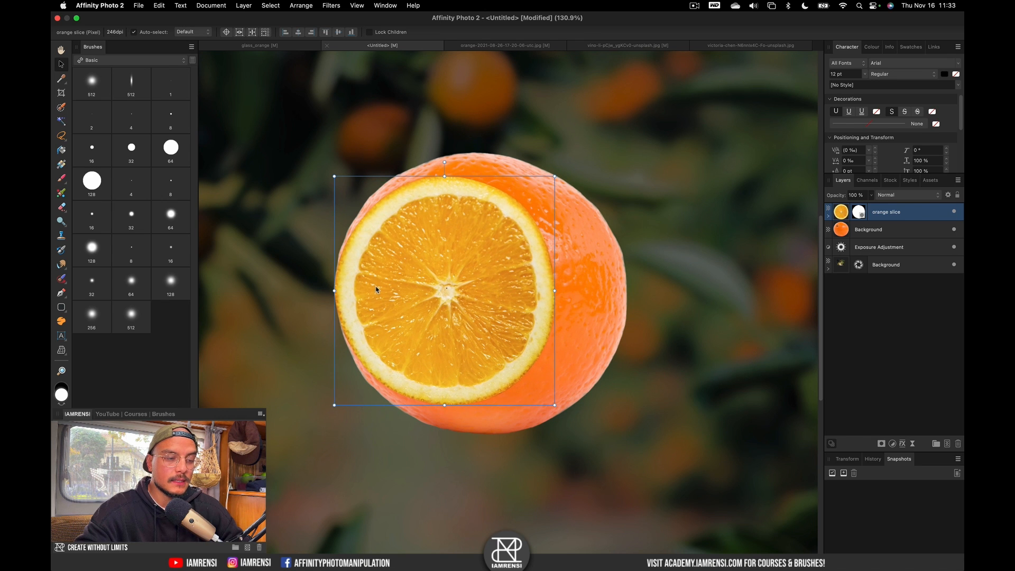
Stretch the slice into a flat ellipse spanning the whole orange's width.
left_click(376, 288)
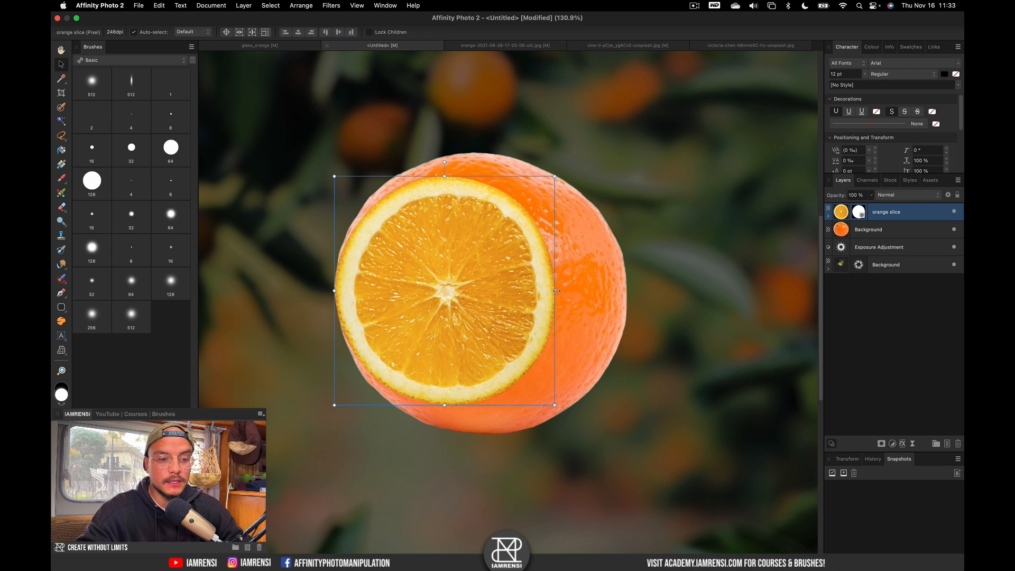
left_click_drag(557, 291, 628, 292)
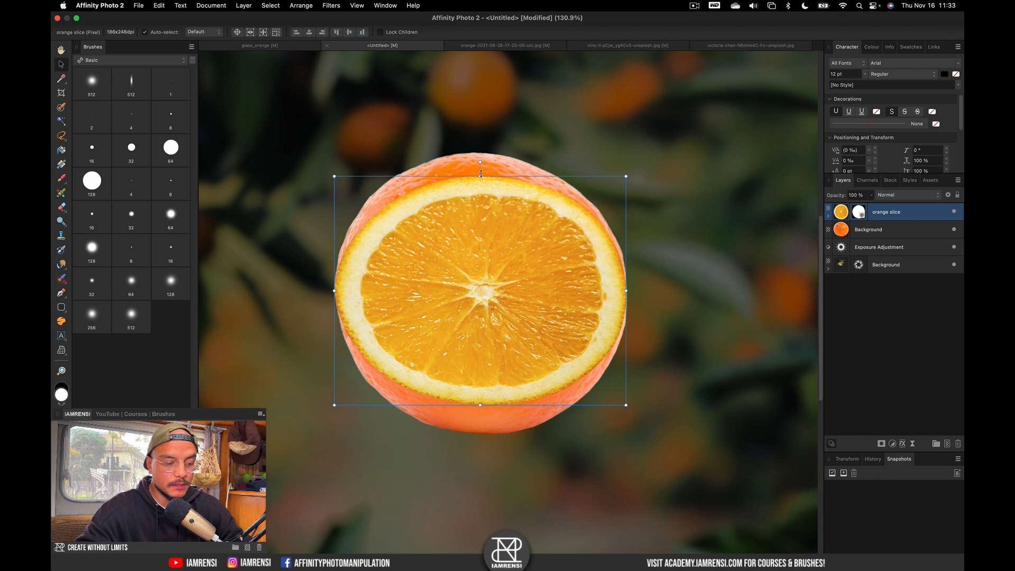
left_click_drag(480, 172, 509, 254)
scroll(510, 254, "up", 10)
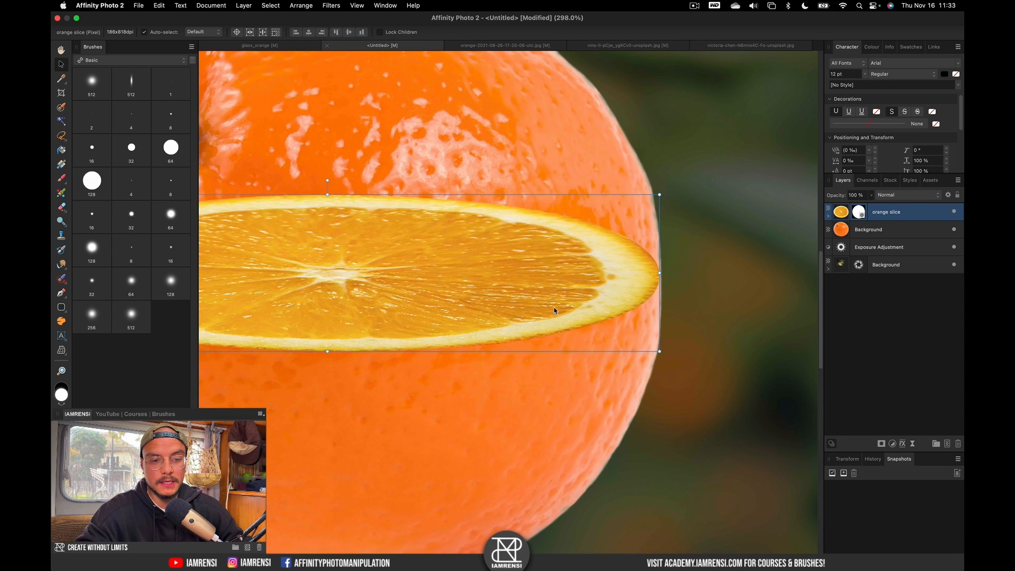
scroll(599, 281, "right", 1)
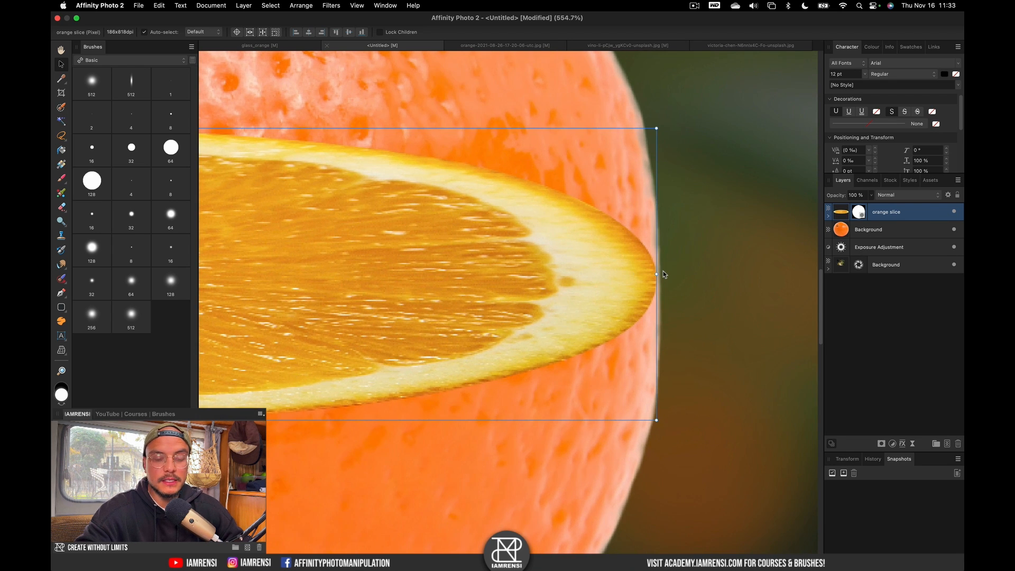
scroll(663, 271, "up", 5)
left_click_drag(650, 276, 657, 275)
scroll(658, 275, "left", 15)
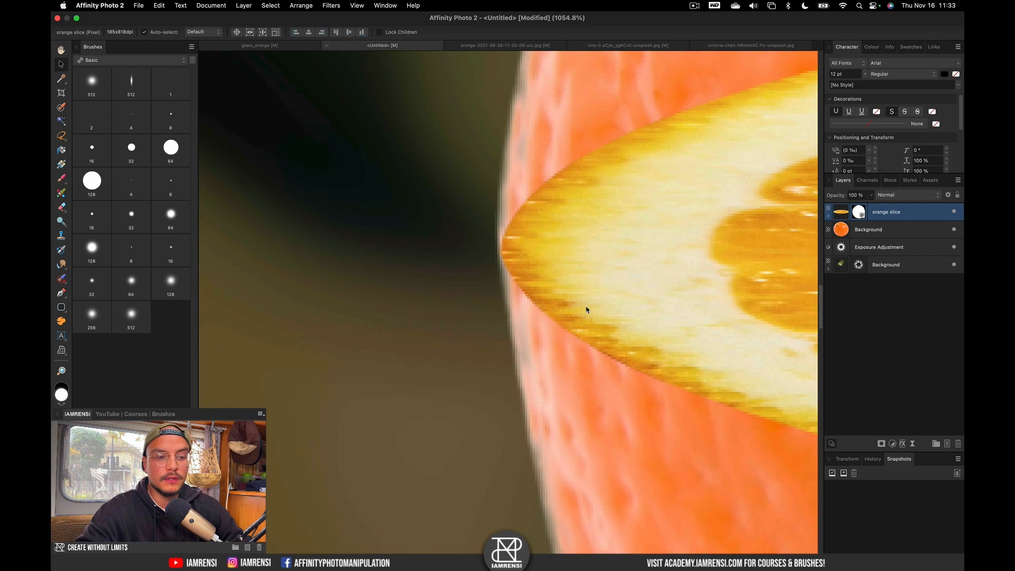
left_click_drag(485, 259, 483, 258)
key("super+0")
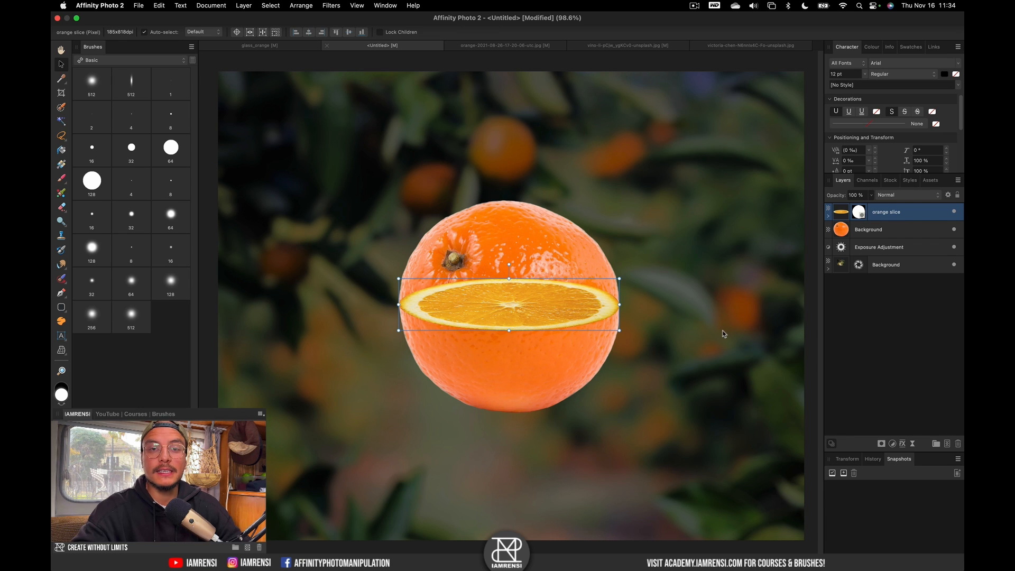
Load the orange slice layer's pixels as a selection and zoom in on it.
key("super")
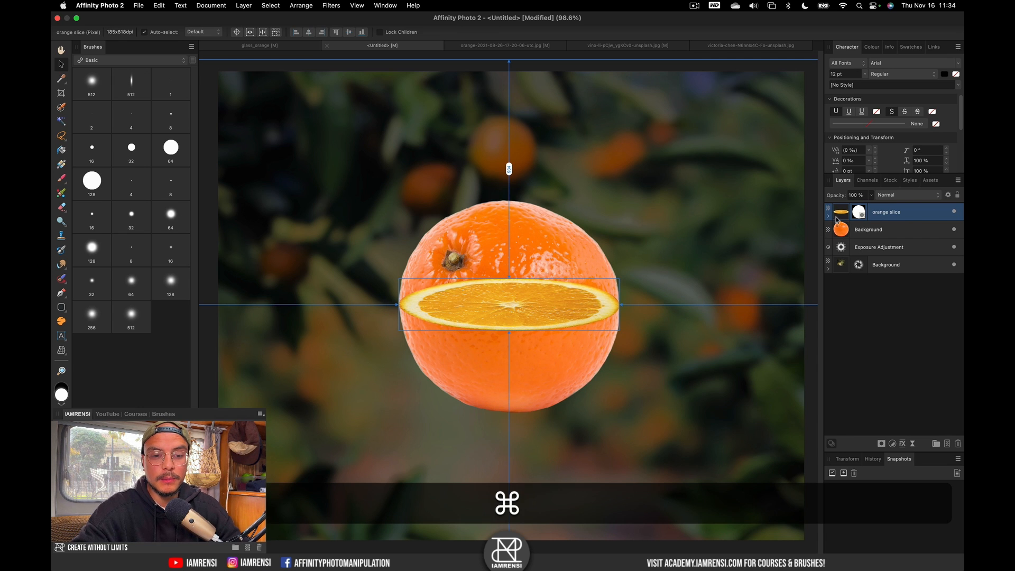
left_click(842, 213, "super")
scroll(454, 293, "up", 5)
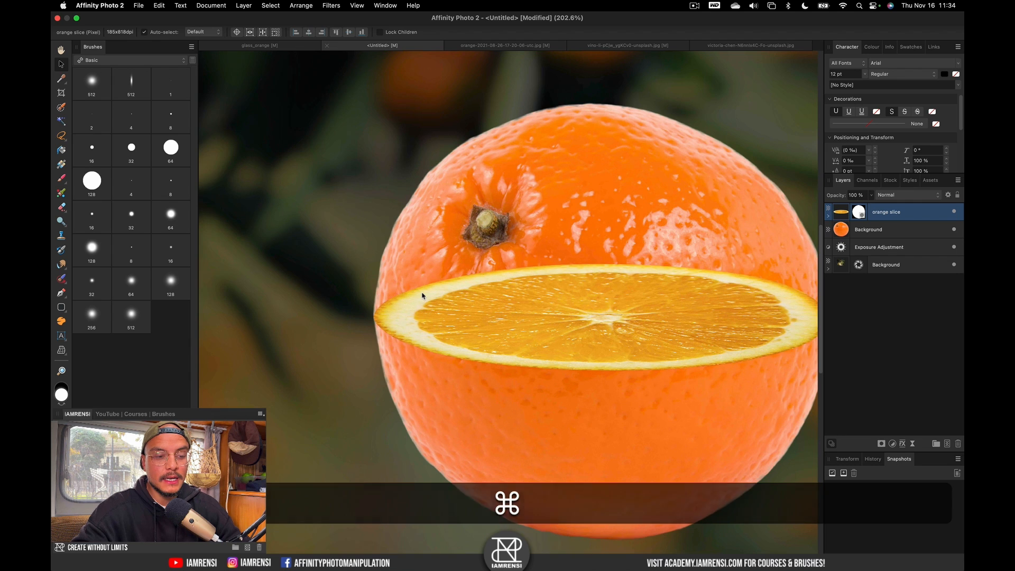
scroll(529, 339, "up", 2)
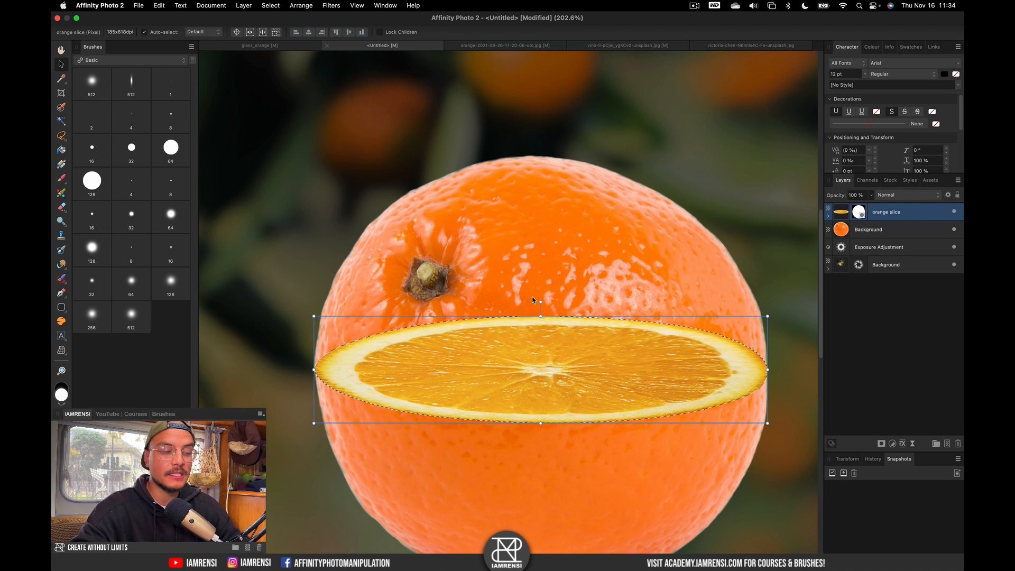
Switch Freehand Selection to Polygonal on the background layer and start at the slice's left tip.
left_click(61, 136)
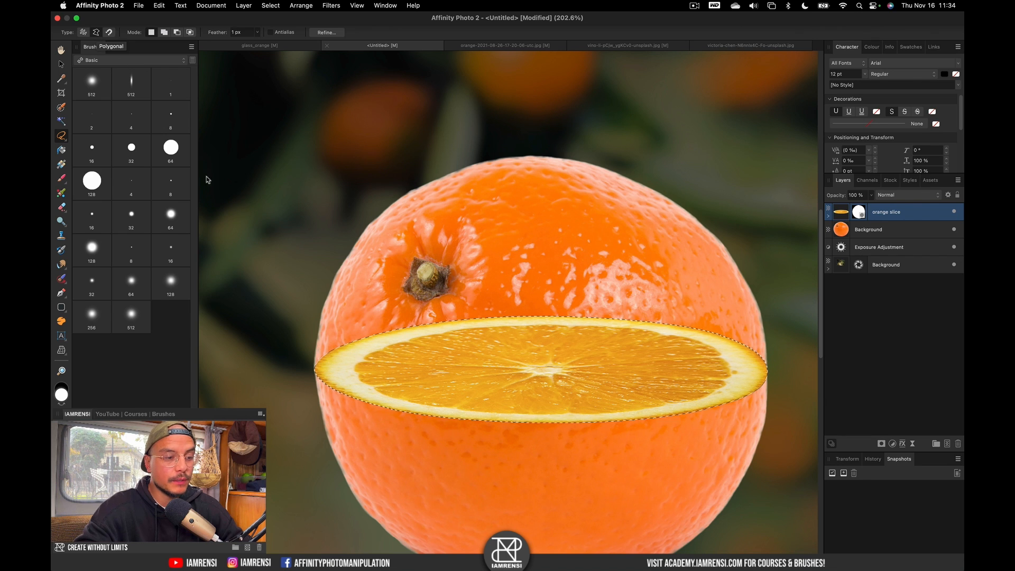
left_click(337, 369)
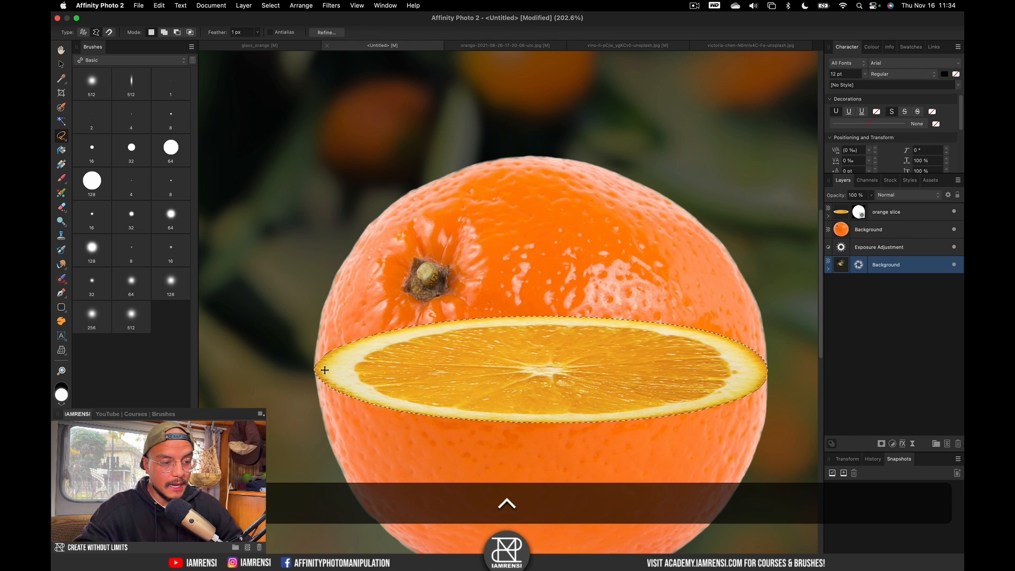
scroll(324, 370, "up", 10)
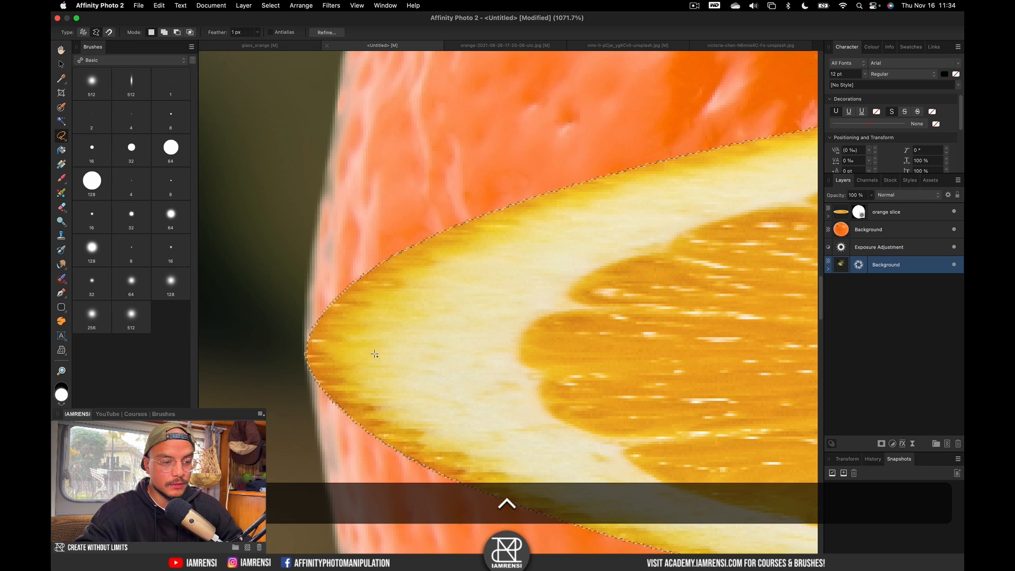
left_click_drag(374, 354, 239, 355)
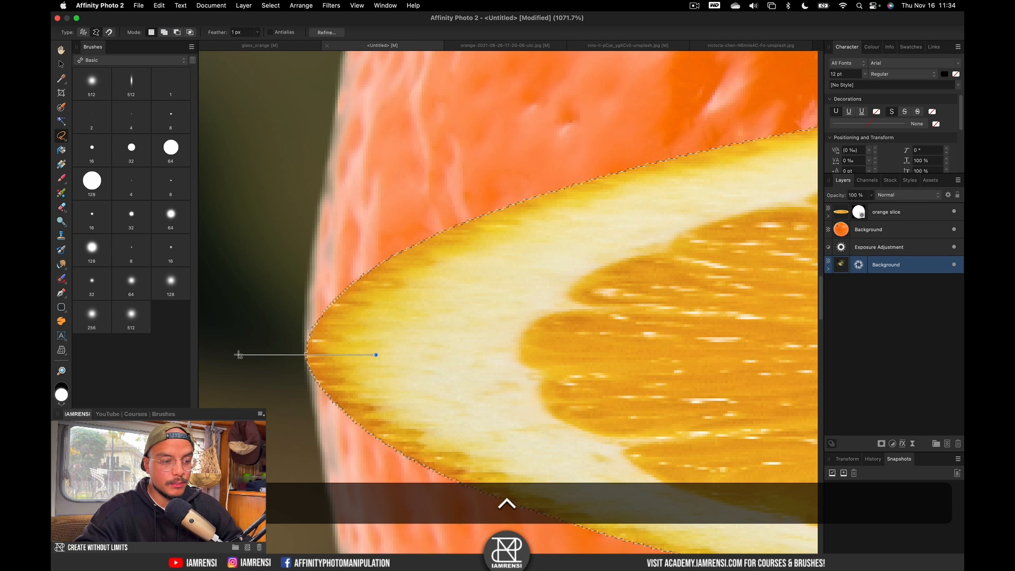
left_click(238, 355)
Trace a polygon over the orange's top half, down the slice's right edge, back to its left tip.
key("super+minus")
key("super+minus")
key("super+0")
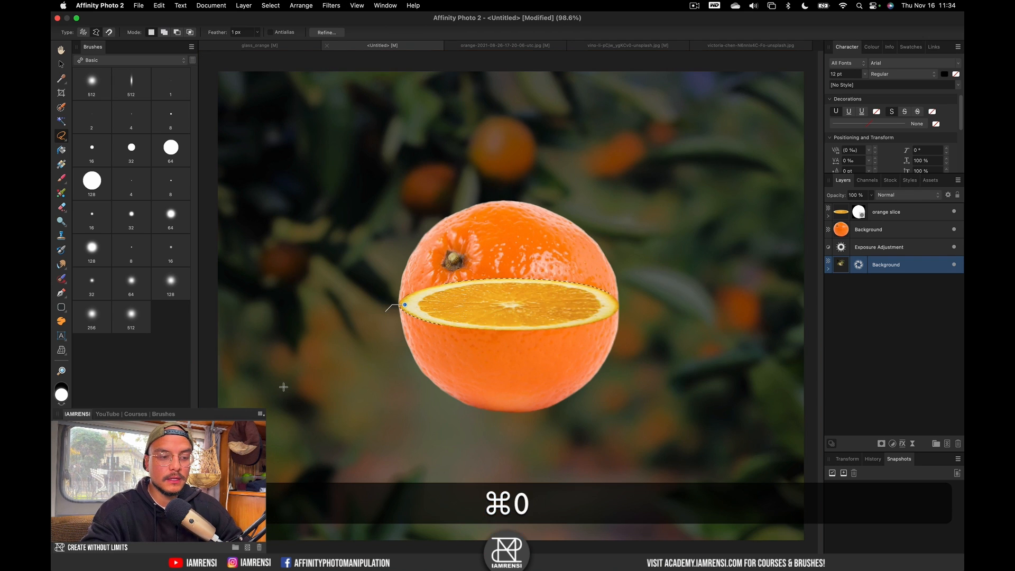
left_click(386, 243)
left_click(451, 184)
left_click(550, 163)
left_click(598, 188)
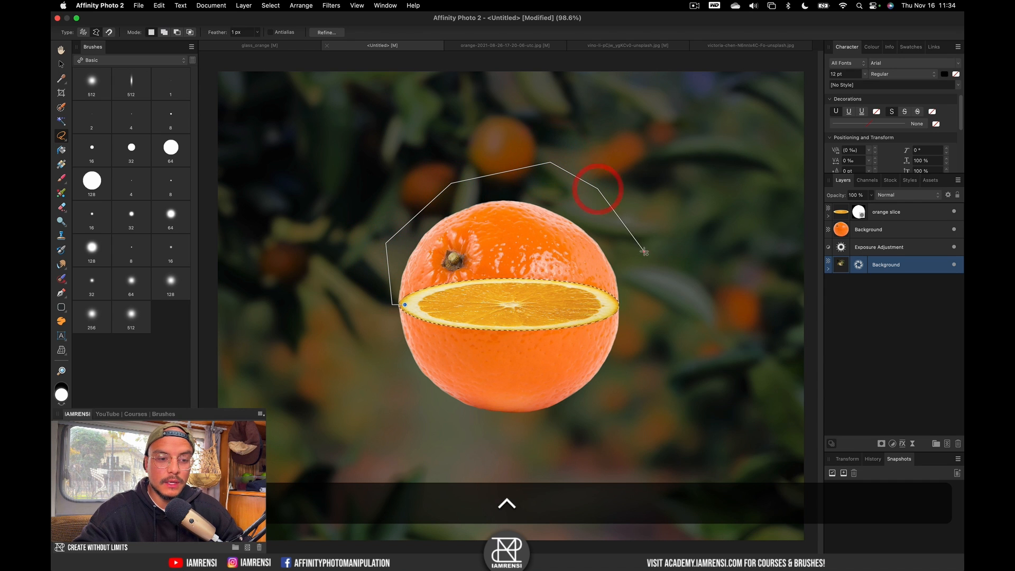
left_click(644, 252)
scroll(605, 313, "up", 6)
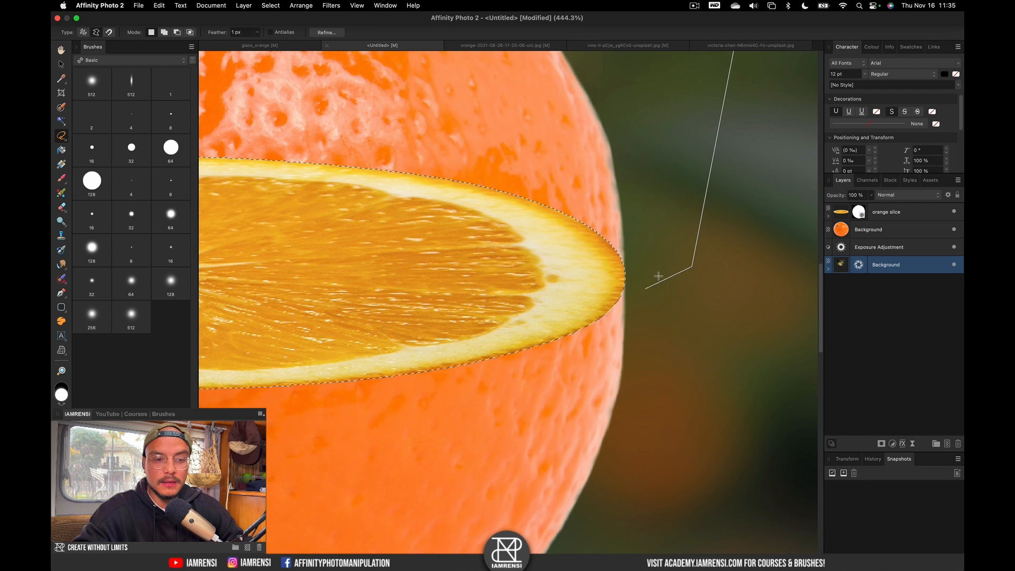
left_click(653, 269)
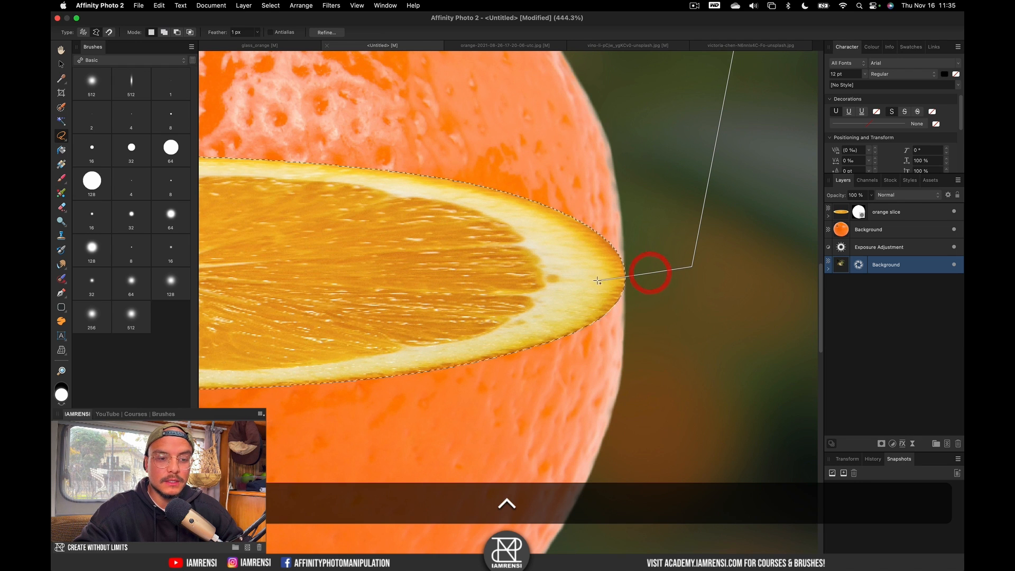
left_click(593, 281)
scroll(233, 264, "left", 10)
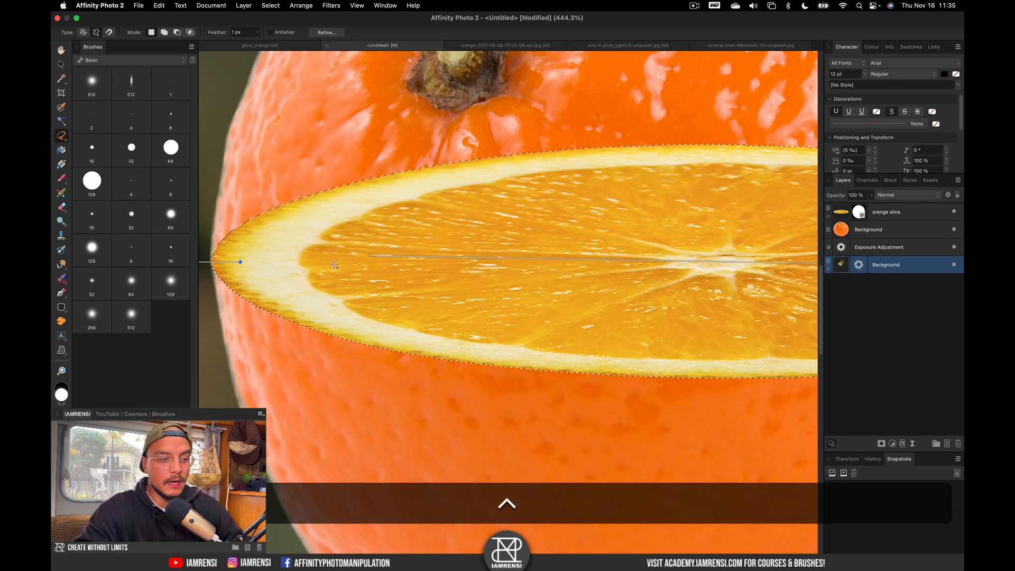
left_click(241, 263)
key("ctrl+super+0")
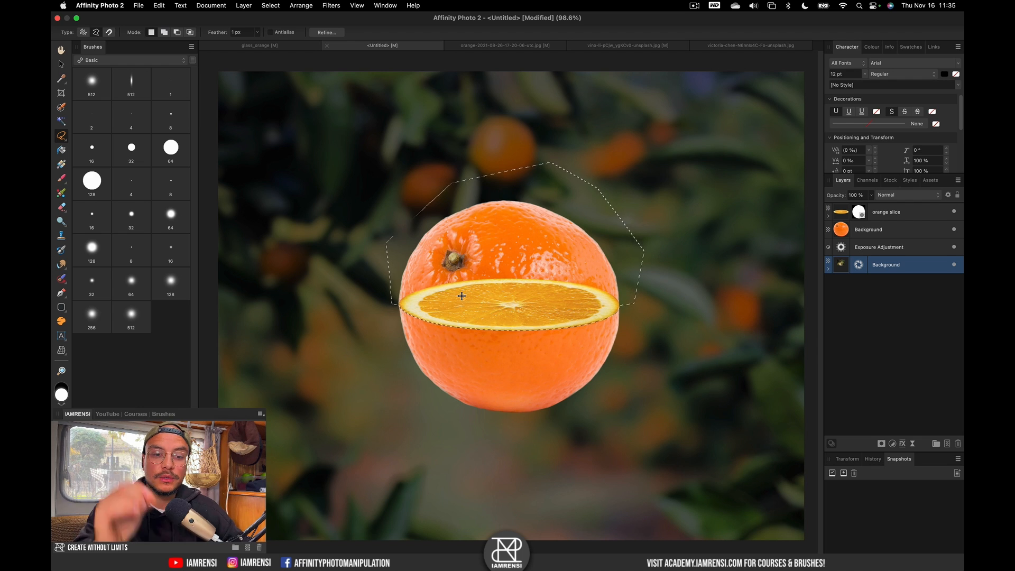
Rename the whole-orange Background layer to 'orange'.
left_click(885, 233)
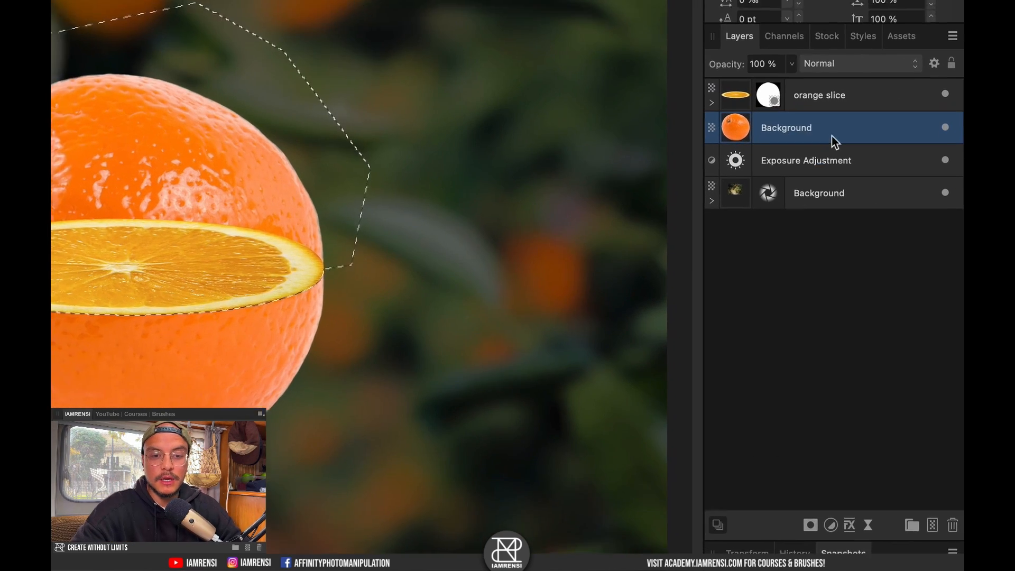
left_click(876, 233)
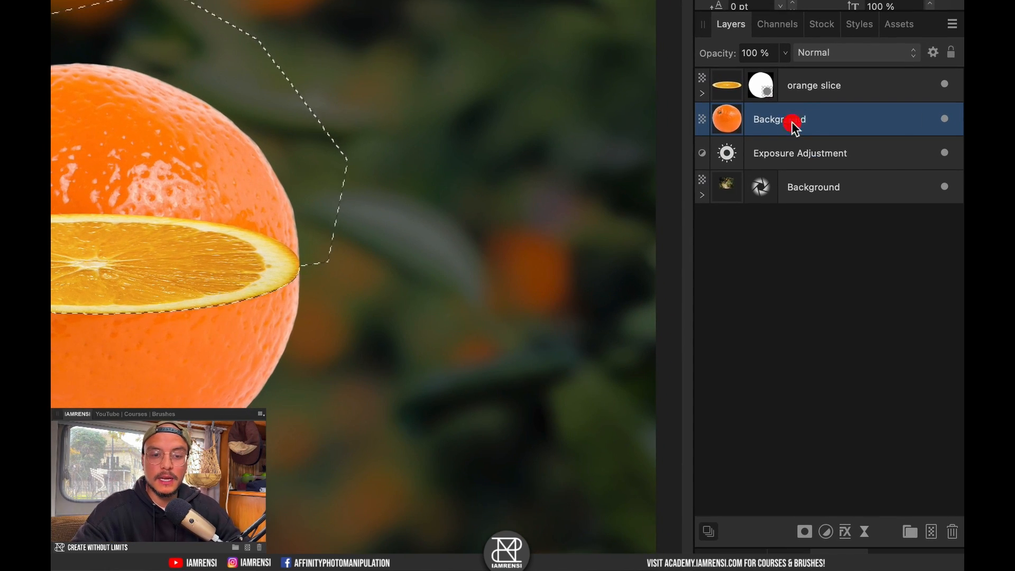
double_click(795, 126)
type("orange")
key("Return")
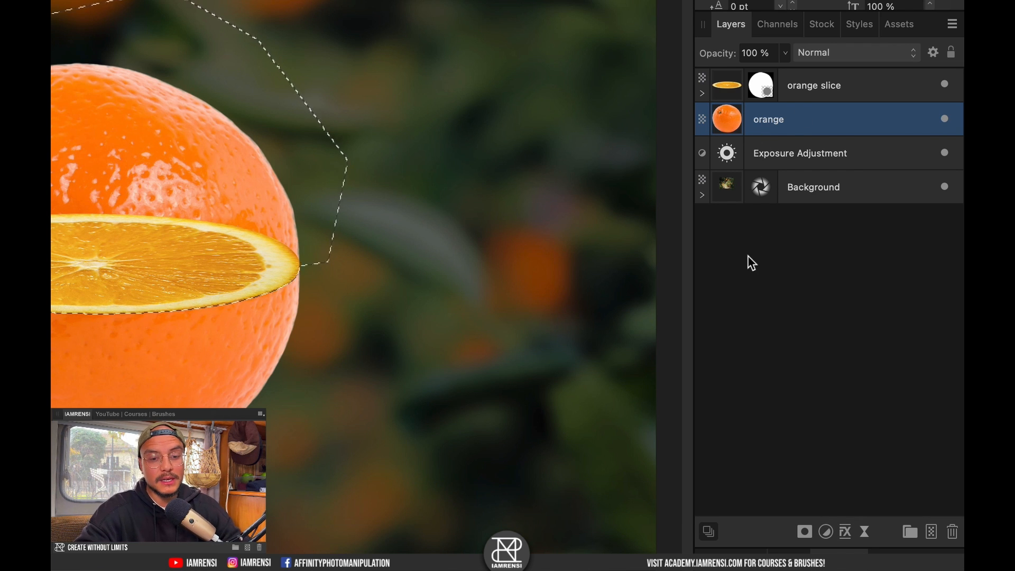
Mask the orange layer to the selection, deselect, and invert the mask to keep the lower half.
left_click(805, 531)
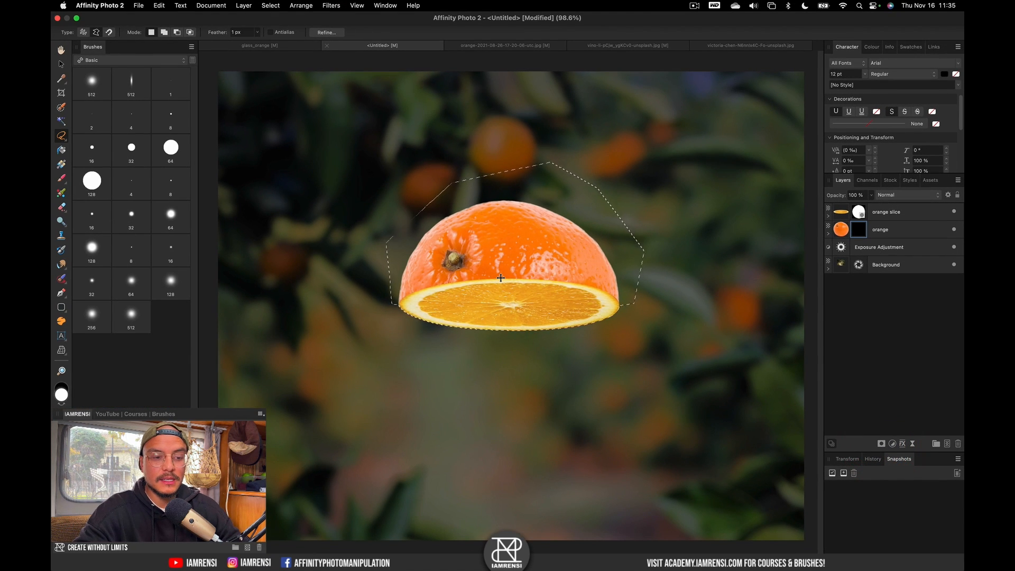
key("super+d")
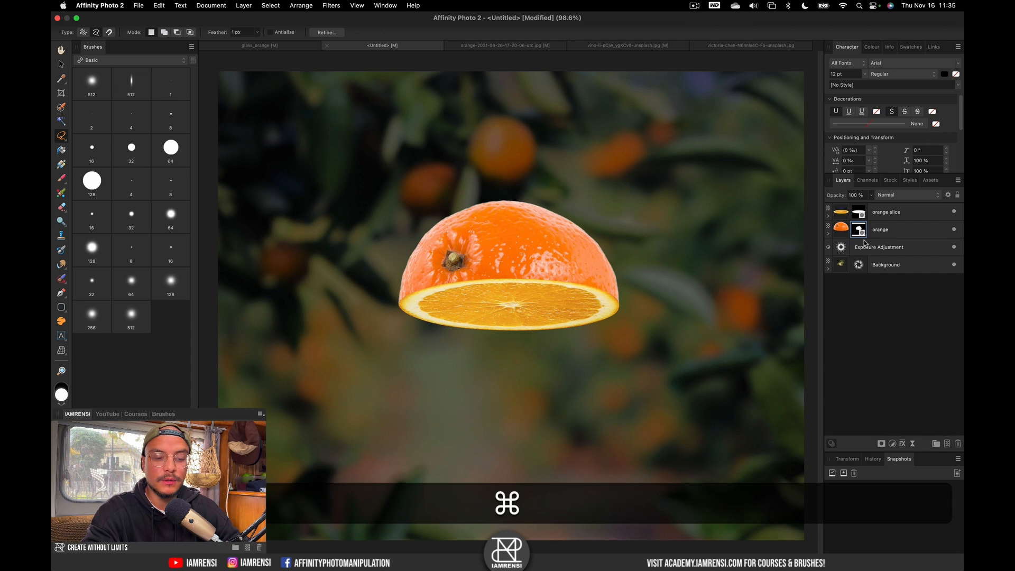
key("super+i")
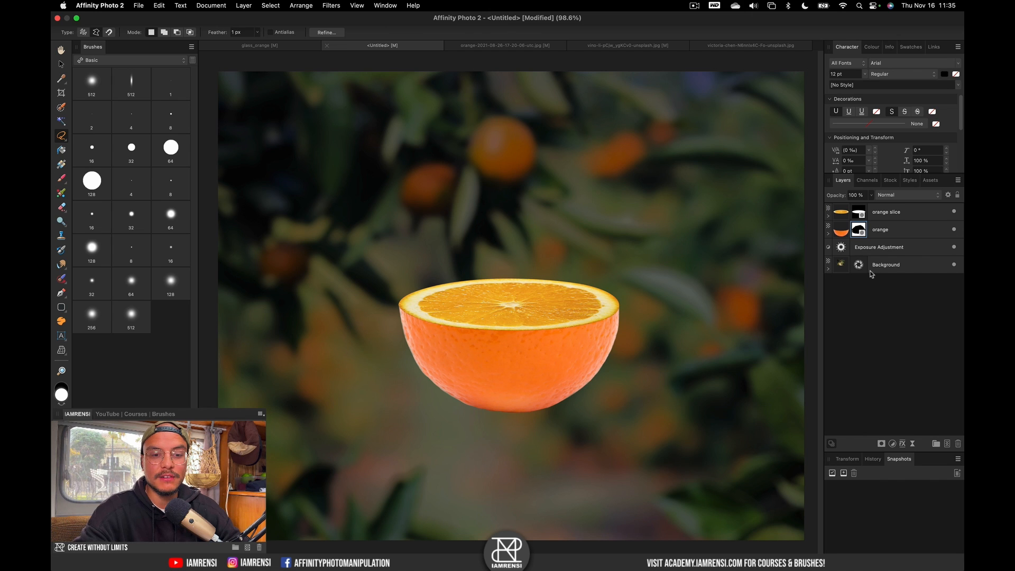
Duplicate the orange layer and invert the duplicate's mask so it shows the top half.
left_click(894, 230)
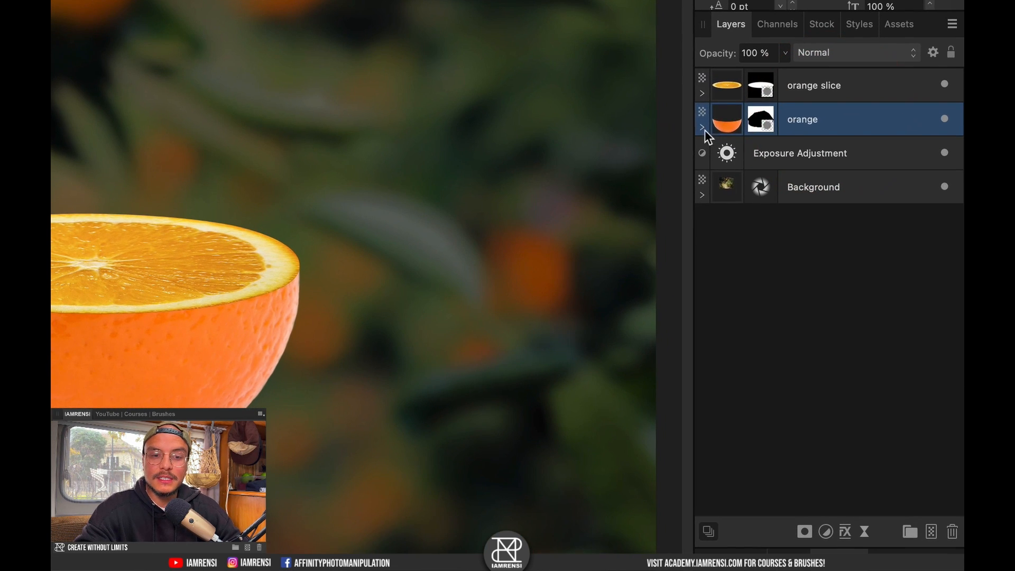
left_click(828, 233)
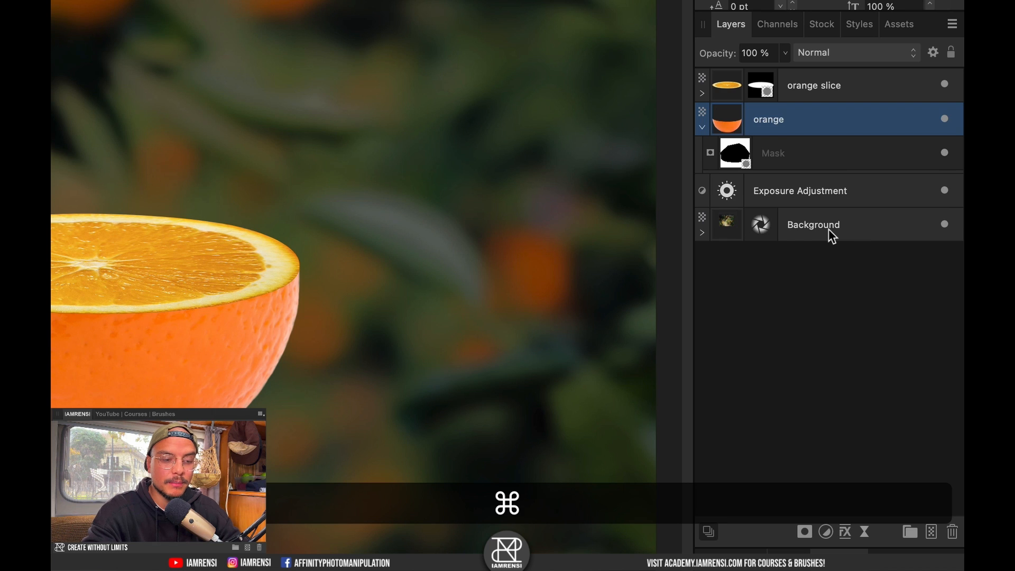
key("super+j")
left_click(702, 127)
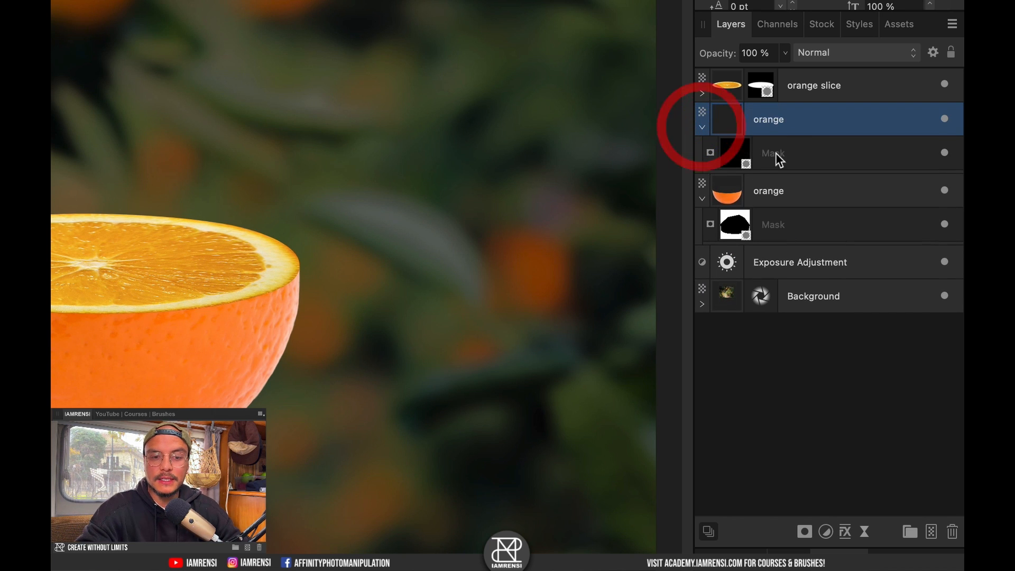
left_click(735, 159)
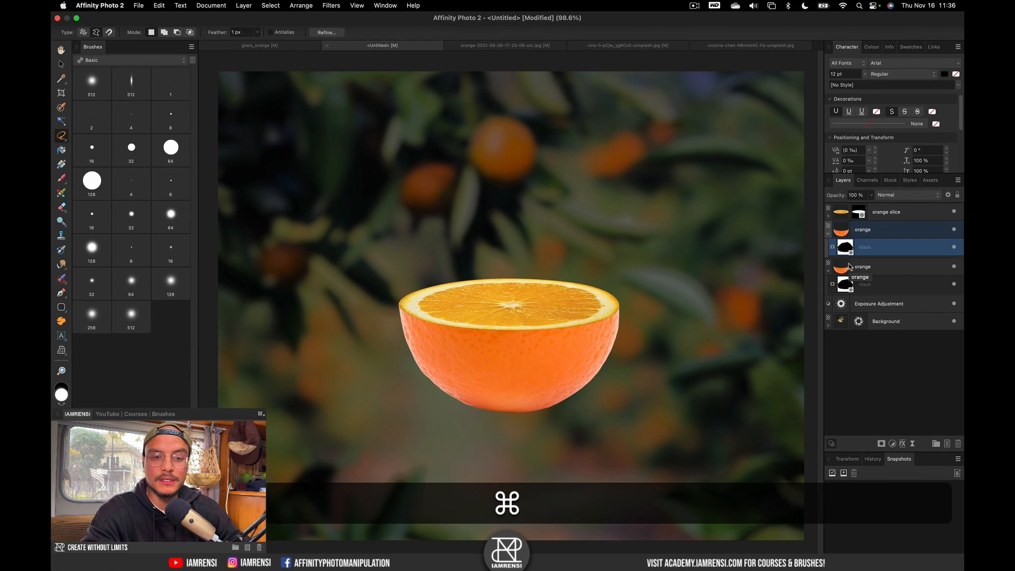
key("super+i")
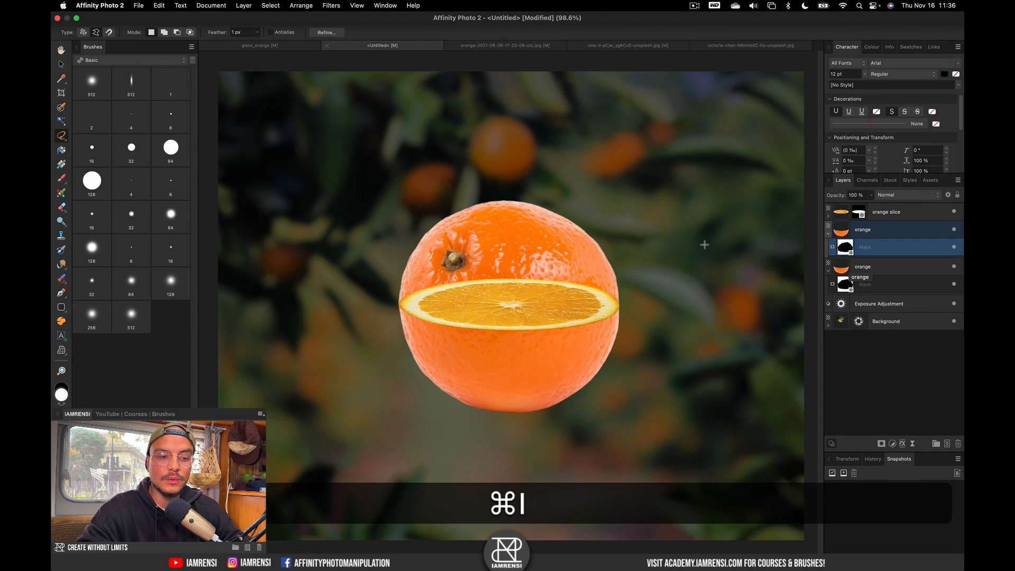
Rename the layers 'top orange' and 'bottom orange', and move top orange above orange slice.
left_click(860, 231)
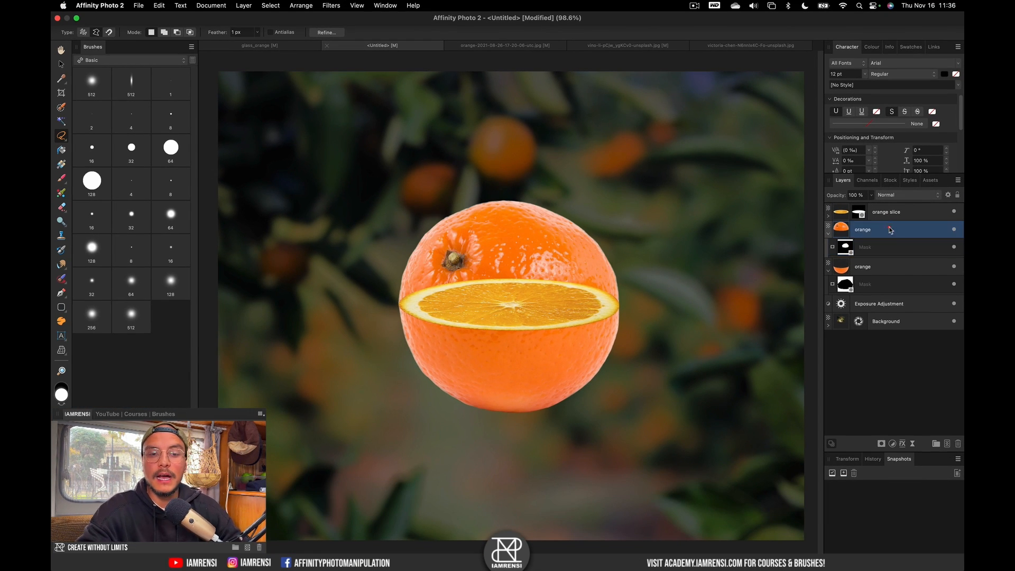
double_click(859, 232)
key("Left")
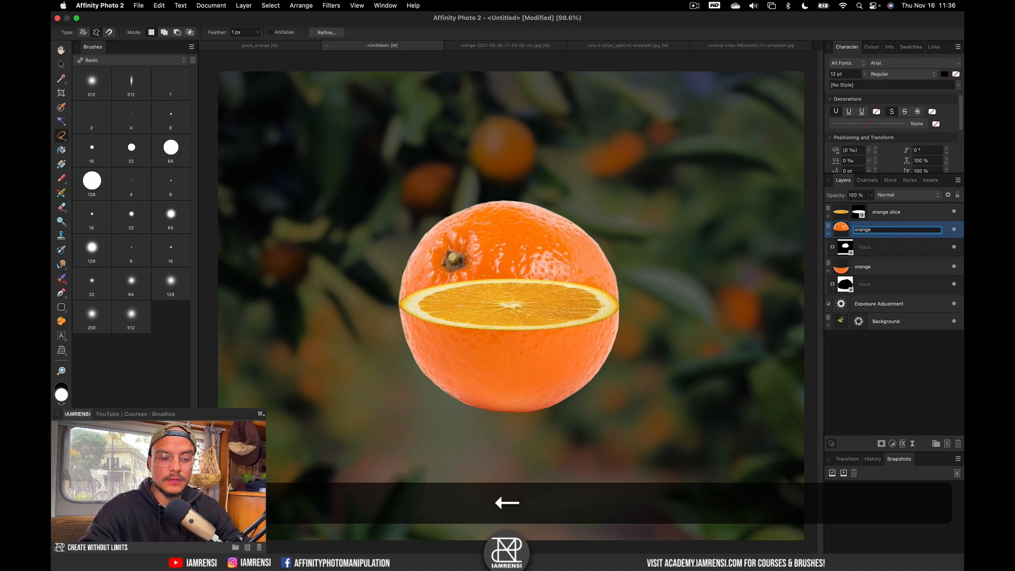
type("top")
key("Return")
double_click(861, 269)
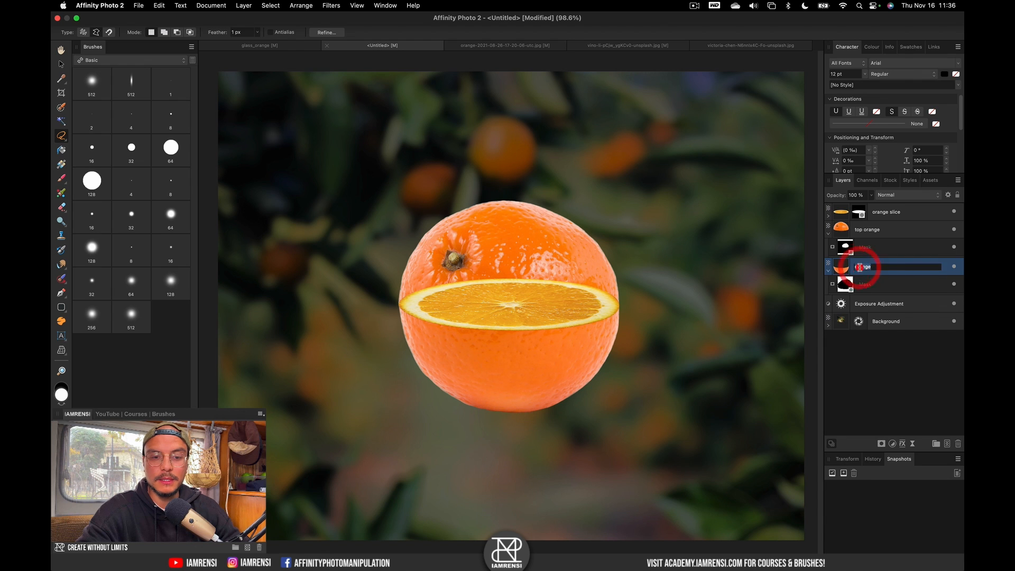
key("Left")
type("botto")
type("m")
key("Return")
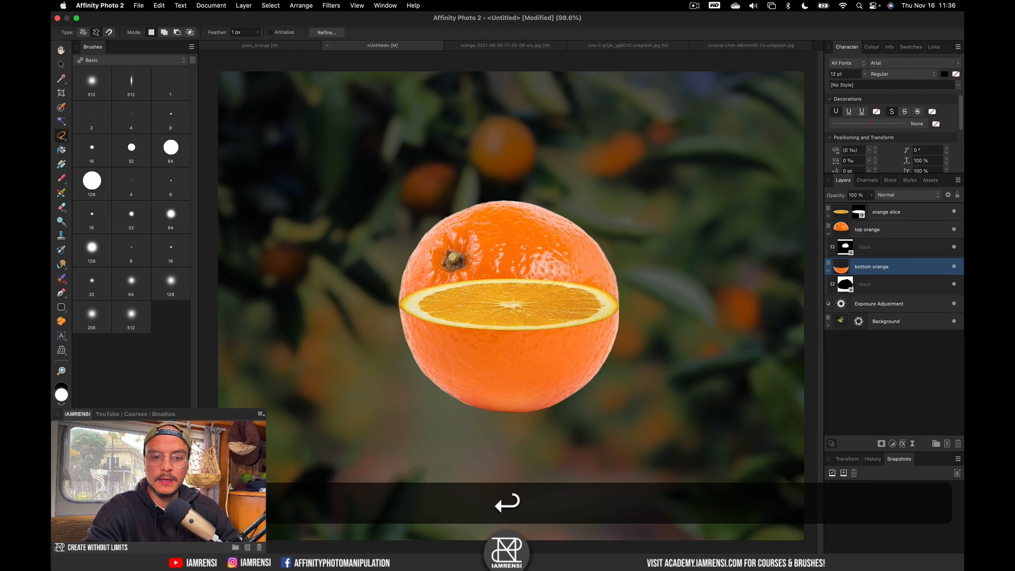
left_click(899, 231)
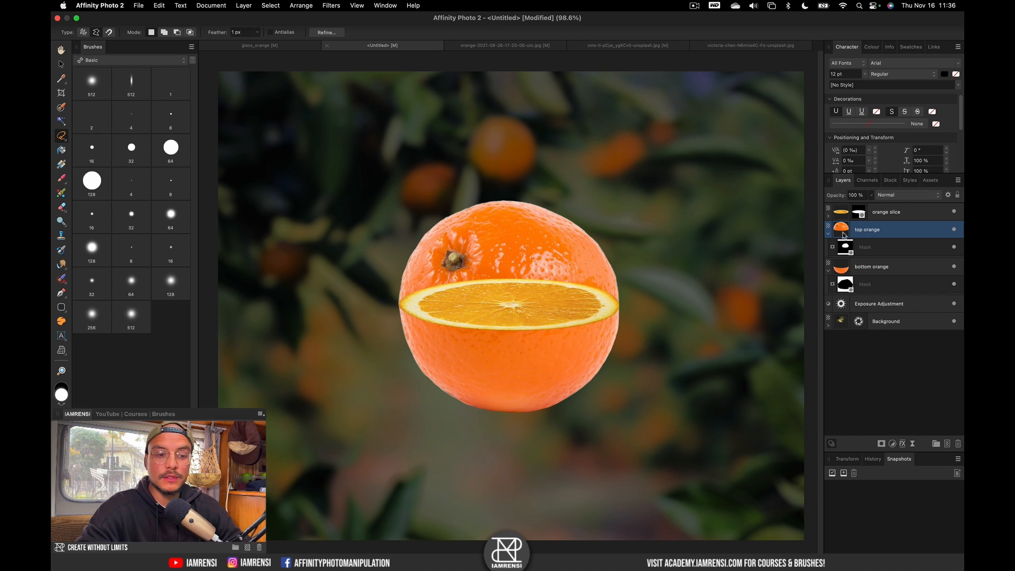
left_click_drag(842, 233, 857, 210)
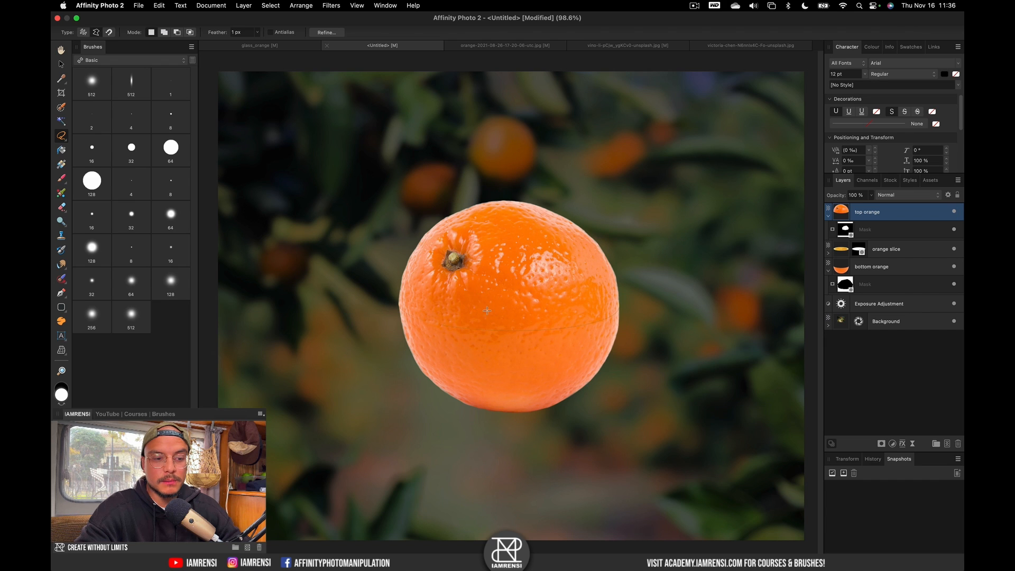
Test-lift top orange upward, undo the split, and add an HSL Shift adjustment with Cmd+U.
left_click(899, 249)
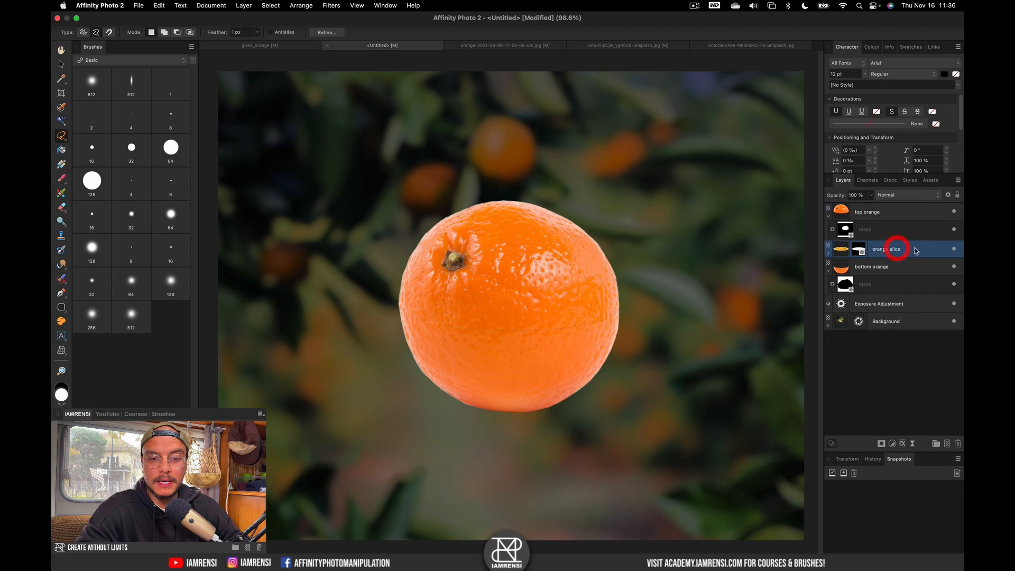
left_click(888, 208)
key("v")
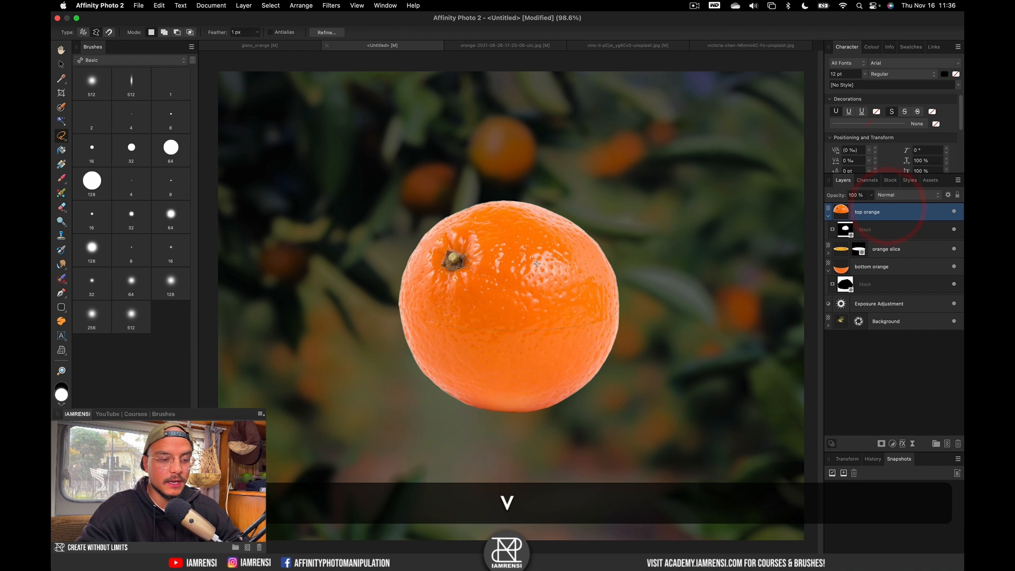
left_click_drag(485, 269, 484, 198)
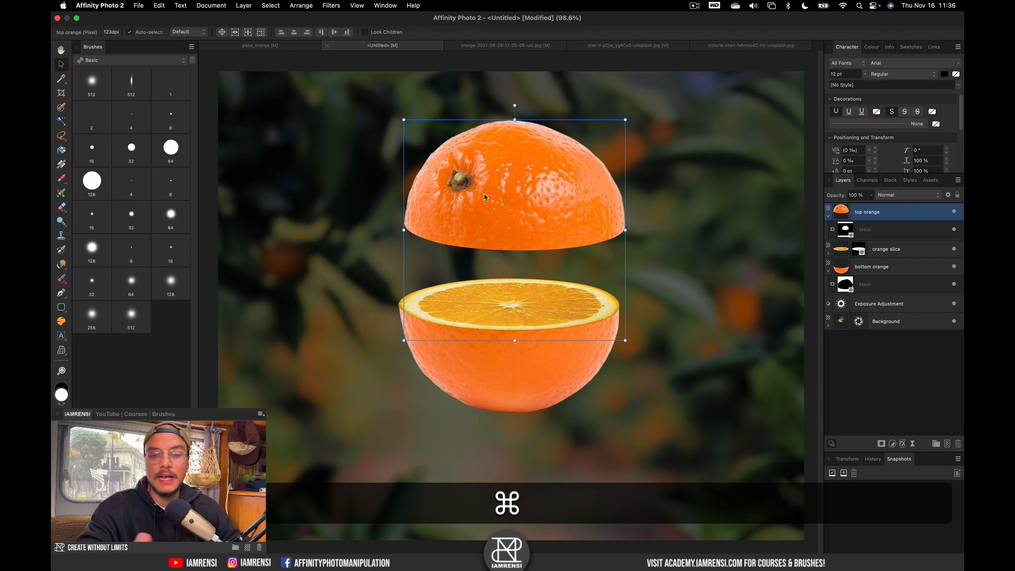
key("super+z")
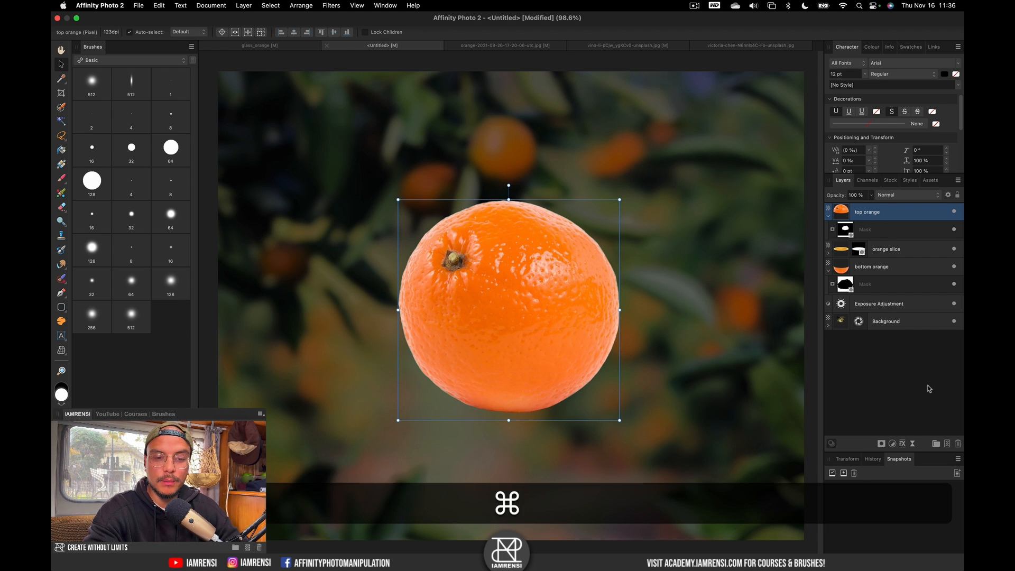
key("super+u")
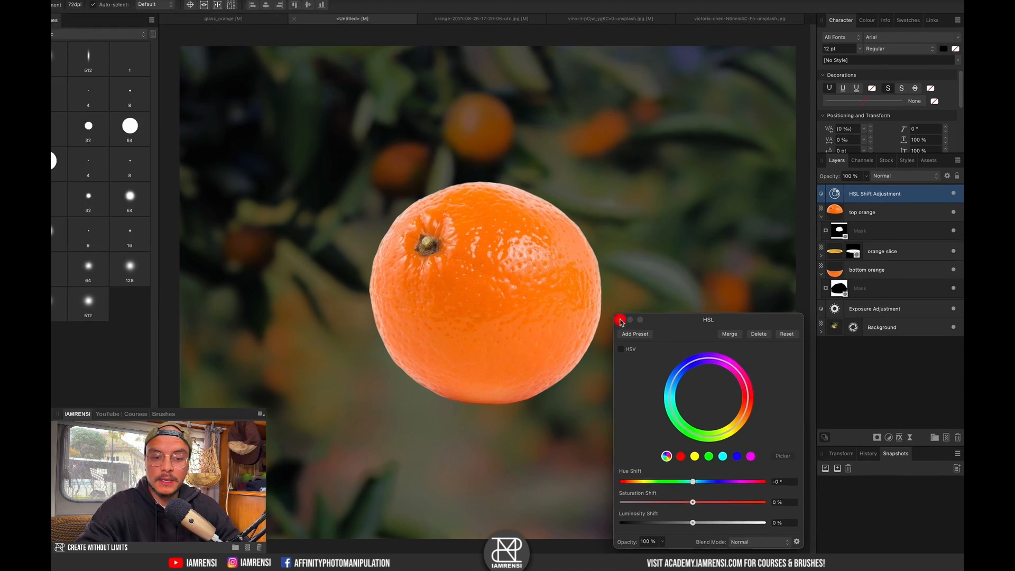
Delete the extra HSL layer and nest the HSL Shift Adjustment inside top orange.
left_click(637, 332)
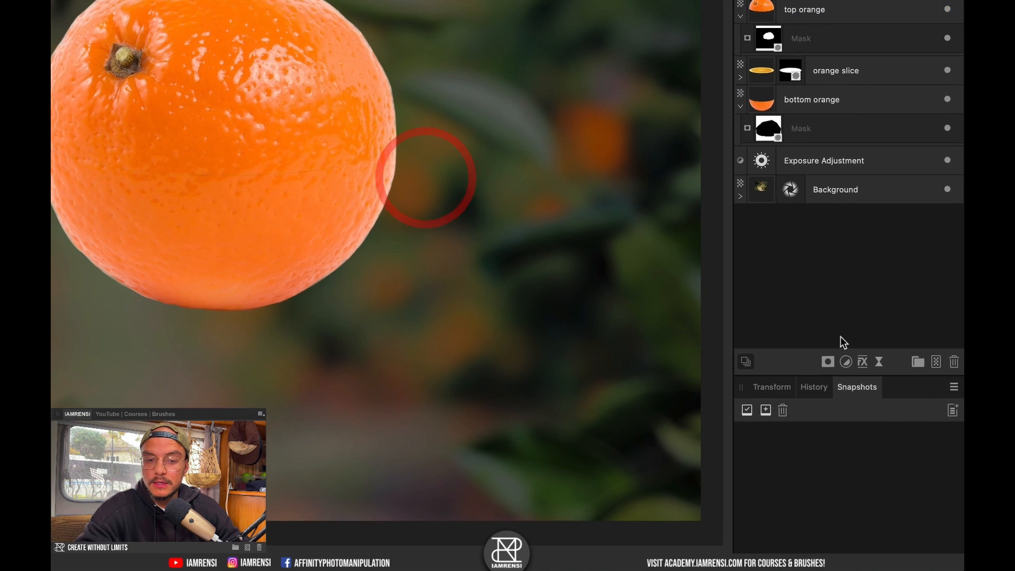
left_click(892, 443)
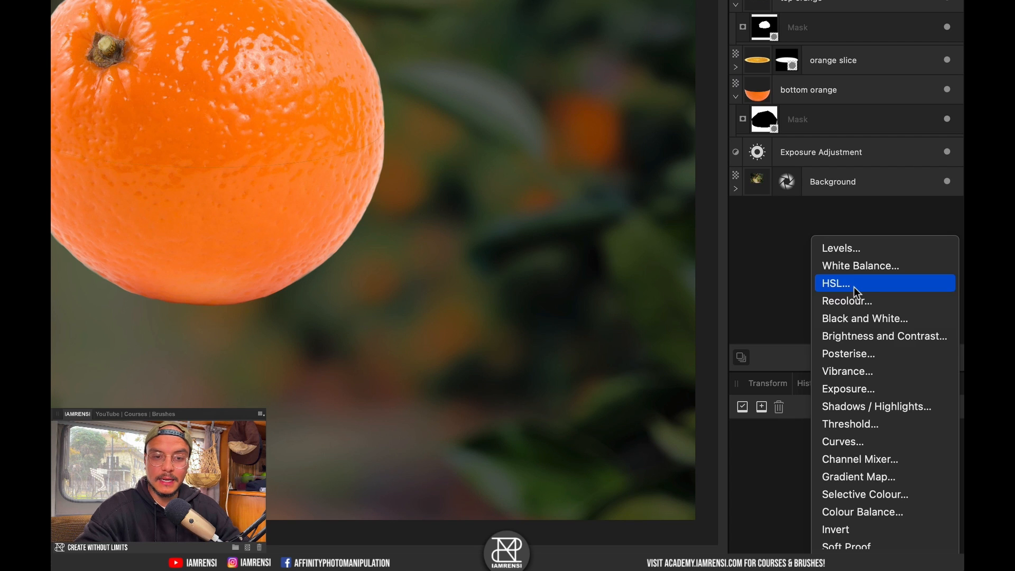
left_click(868, 287)
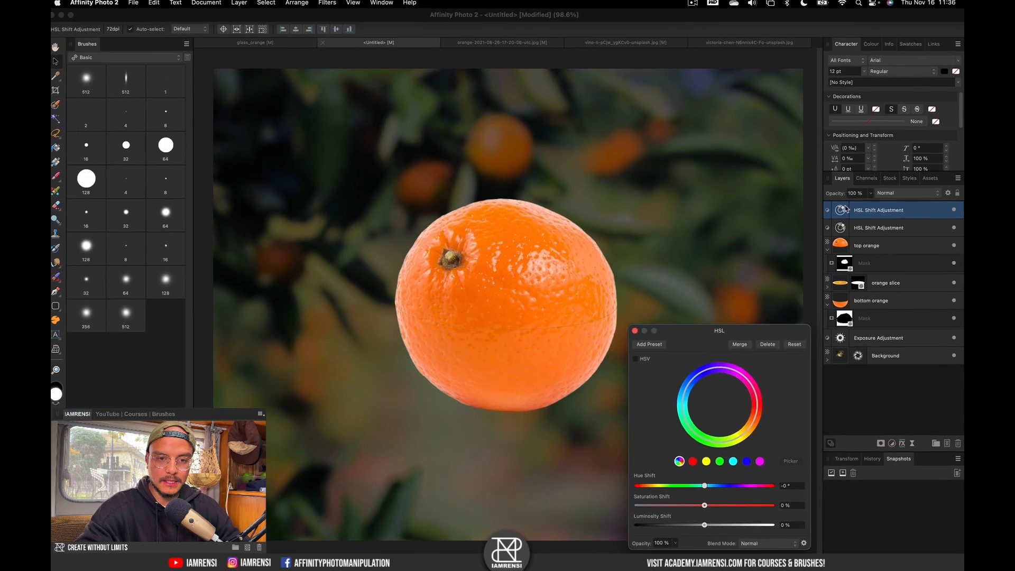
key("Delete")
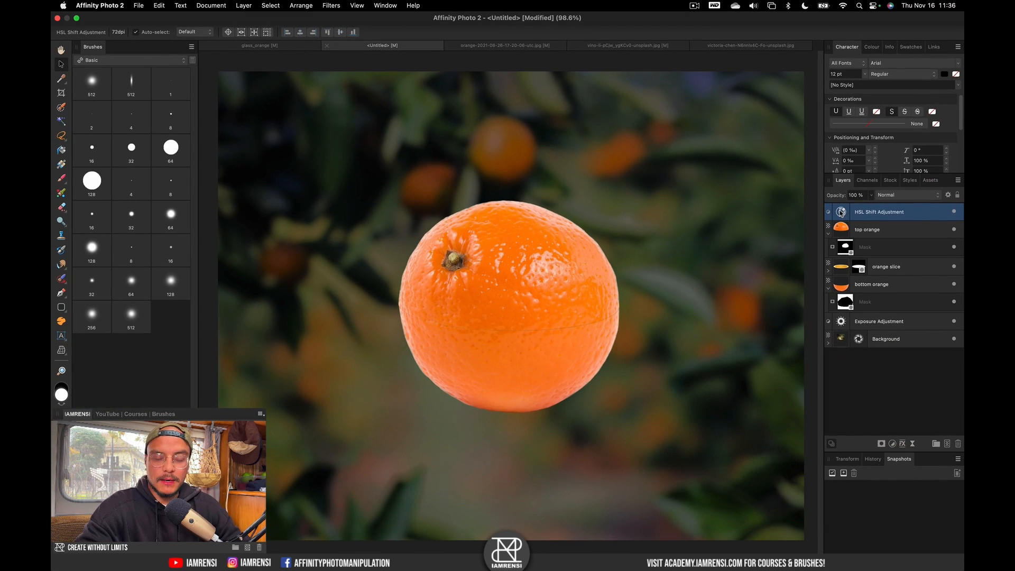
left_click_drag(775, 16, 826, 41)
left_click_drag(875, 231, 888, 229)
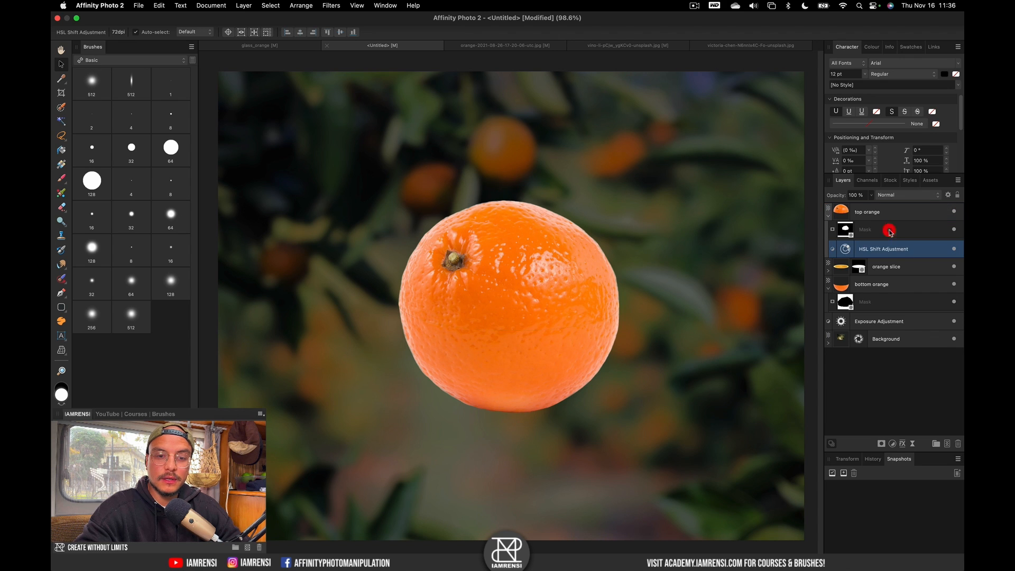
Set the nested HSL adjustment's Saturation Shift to -100% to grey out the top half.
double_click(847, 251)
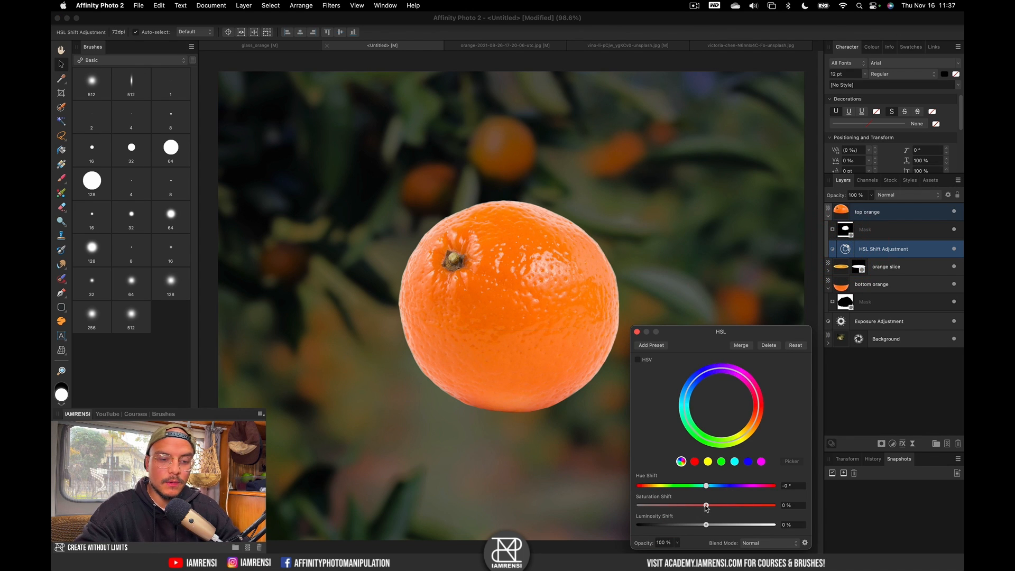
left_click_drag(707, 506, 637, 506)
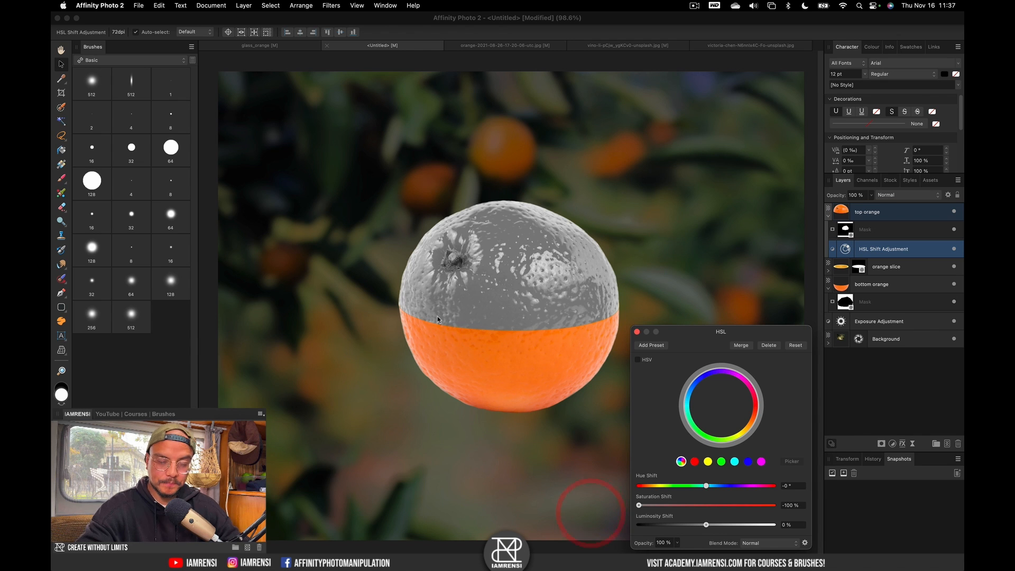
left_click(638, 332)
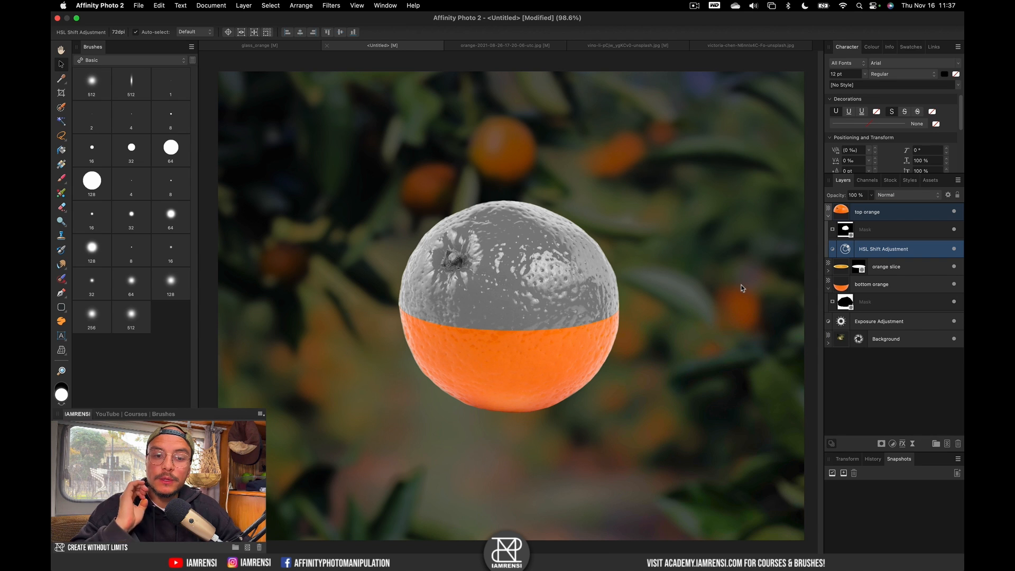
left_click(875, 213)
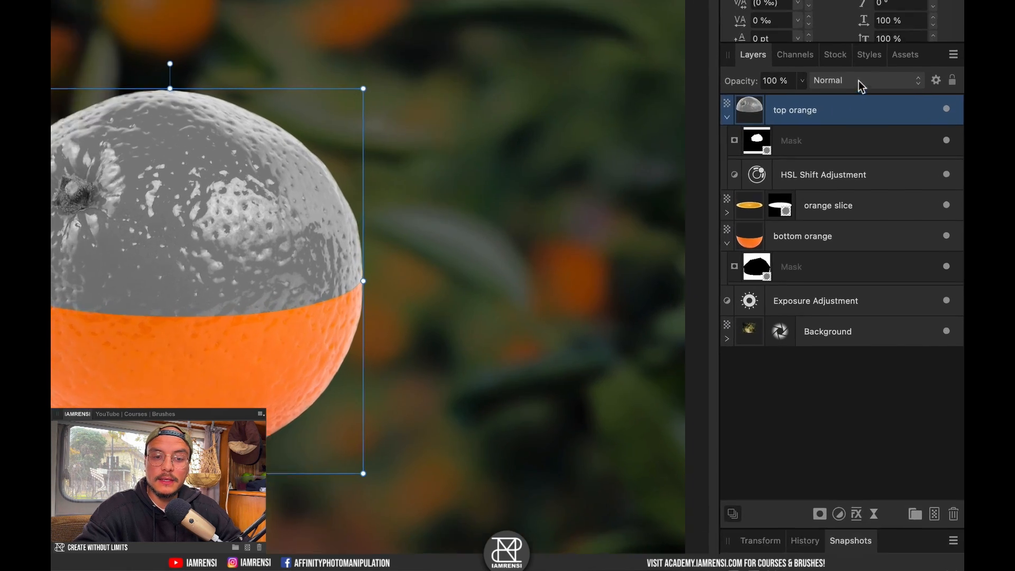
Set top orange's blend mode to Screen, then select the HSL Shift Adjustment layer.
left_click(906, 195)
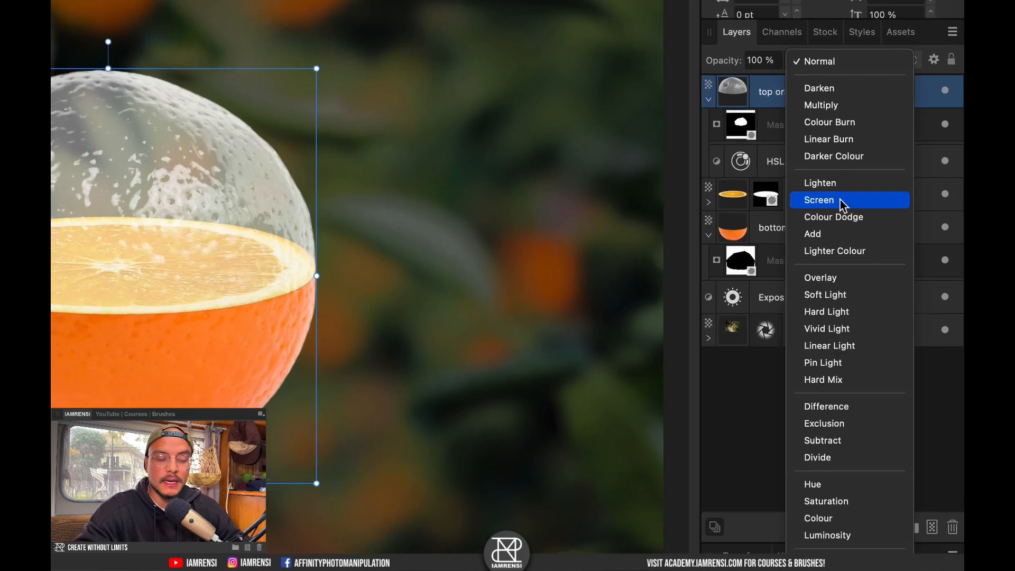
left_click(840, 200)
scroll(102, 259, "up", 5)
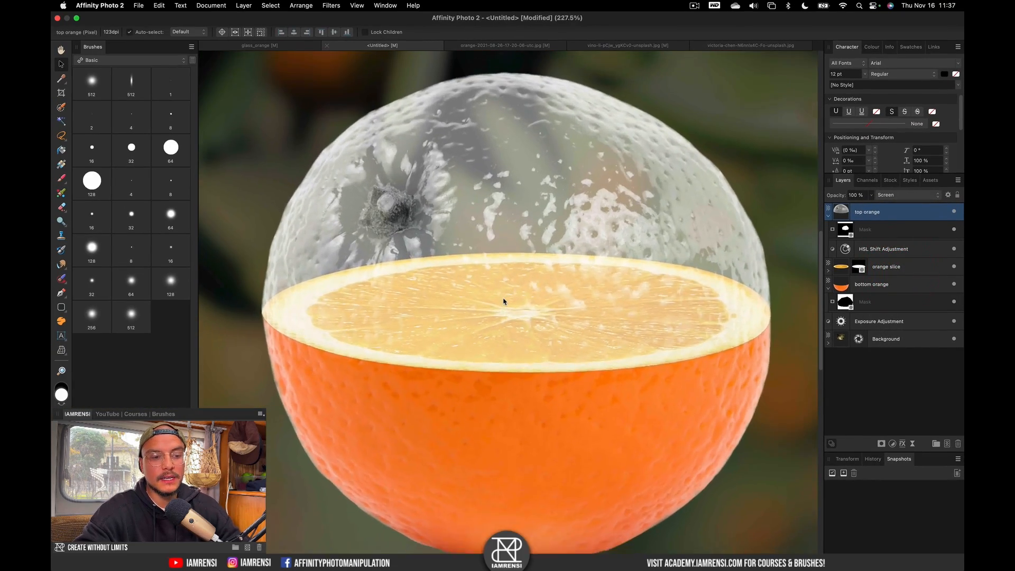
scroll(503, 302, "down", 5)
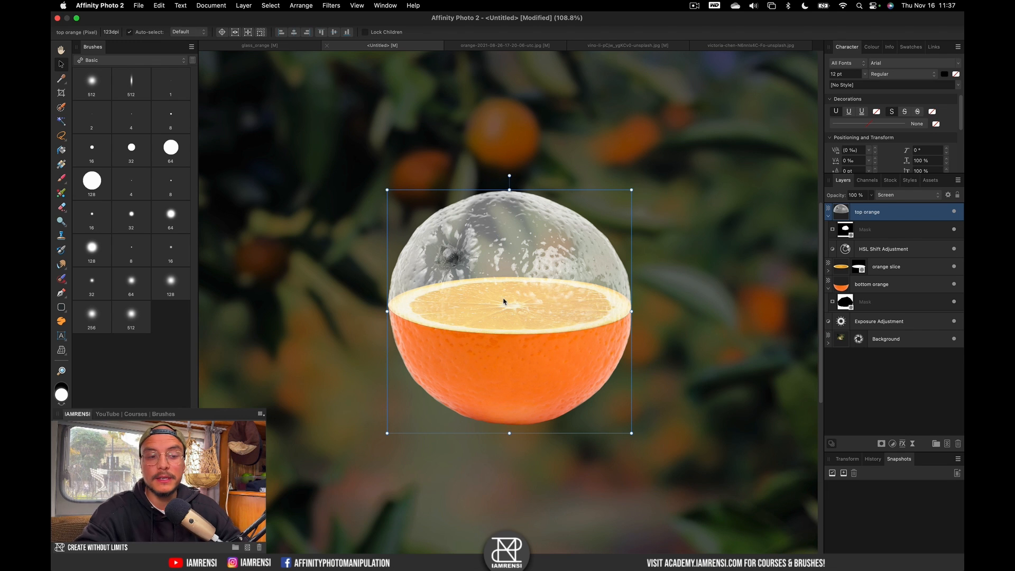
left_click(871, 250)
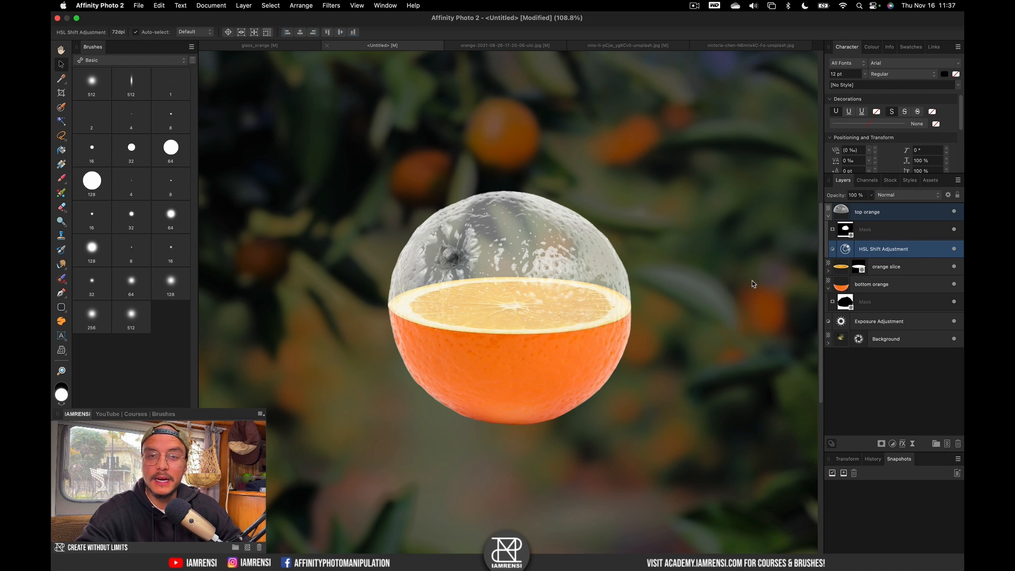
Add a Levels adjustment with Black Level 33% and White Level 68%, then fit the view.
key("super+l")
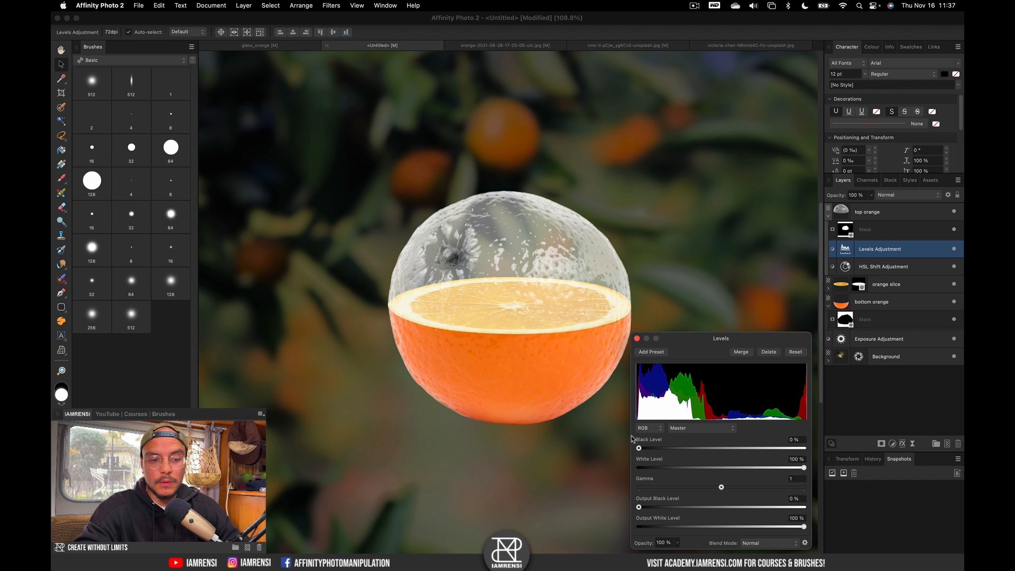
left_click_drag(639, 449, 693, 446)
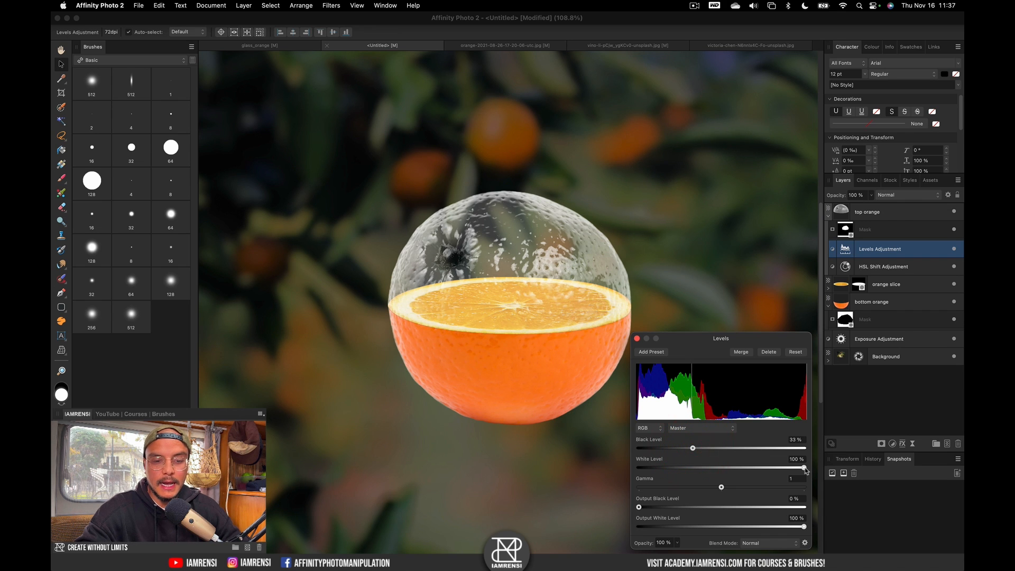
mouse_move(804, 468)
left_mouse_down()
mouse_move(778, 469)
mouse_move(799, 470)
mouse_move(788, 475)
left_mouse_up()
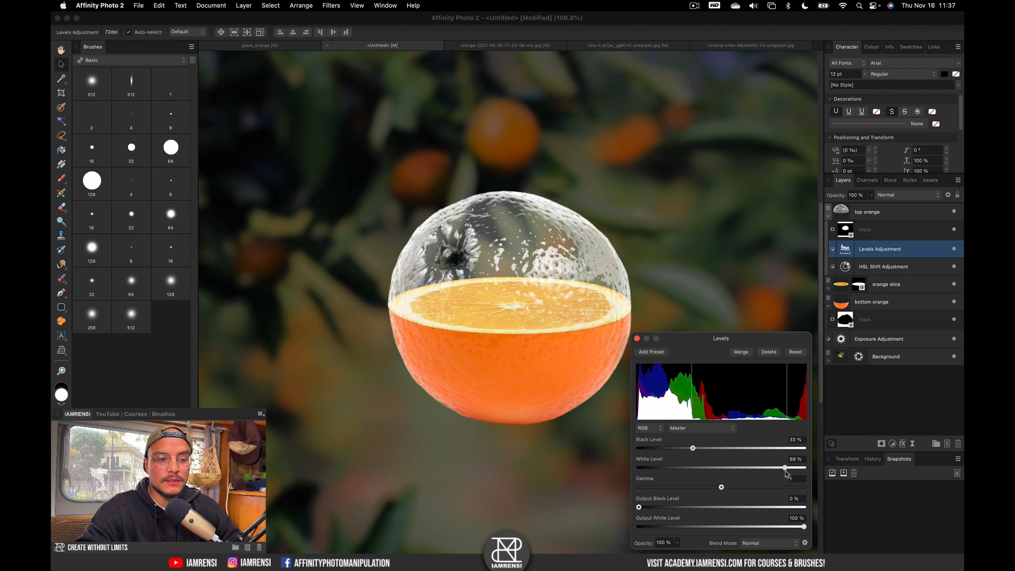
left_click_drag(693, 450, 693, 457)
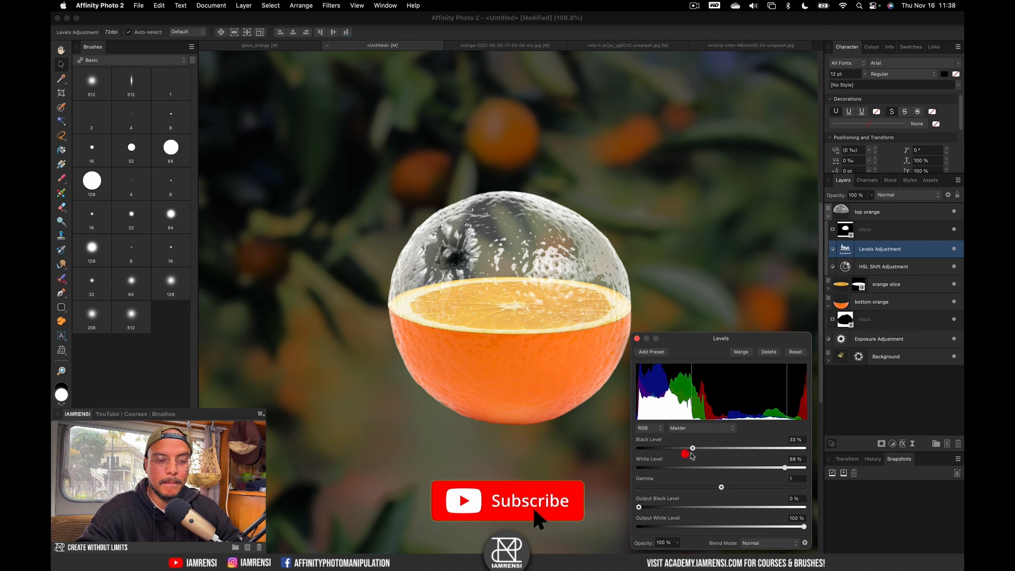
left_click(637, 339)
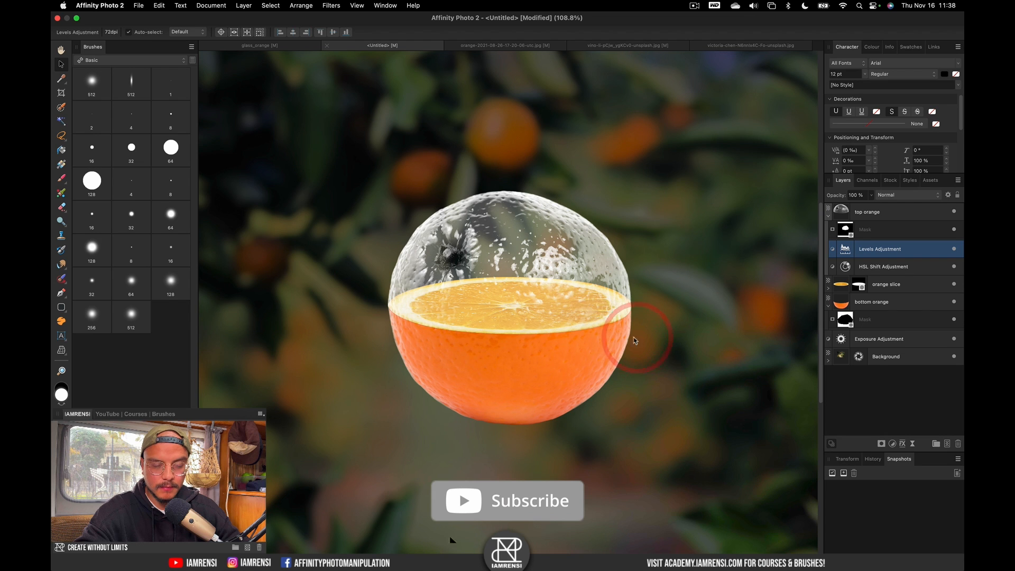
key("super+0")
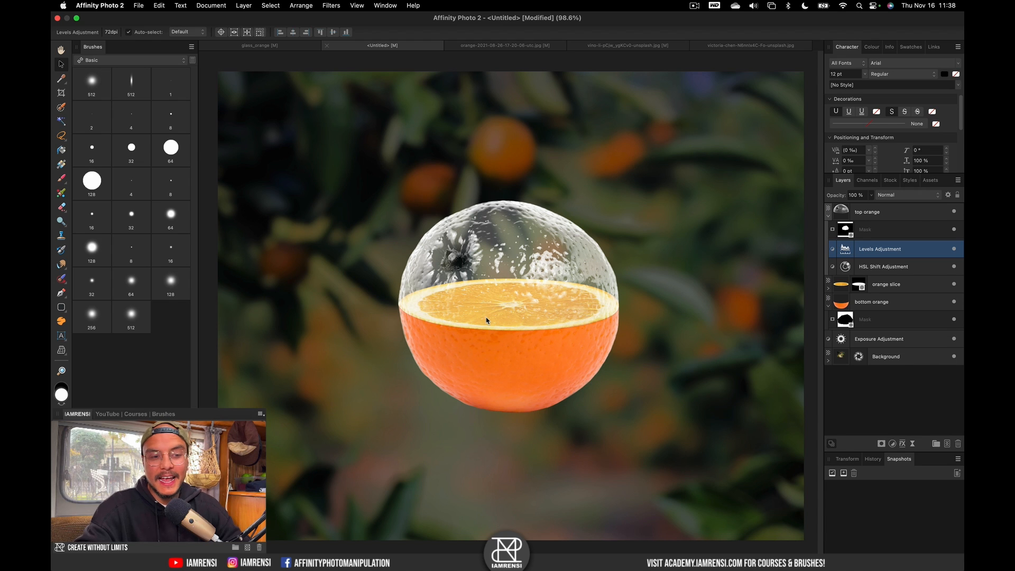
Add a White Balance adjustment inside top orange, below the Levels adjustment.
left_click(902, 218)
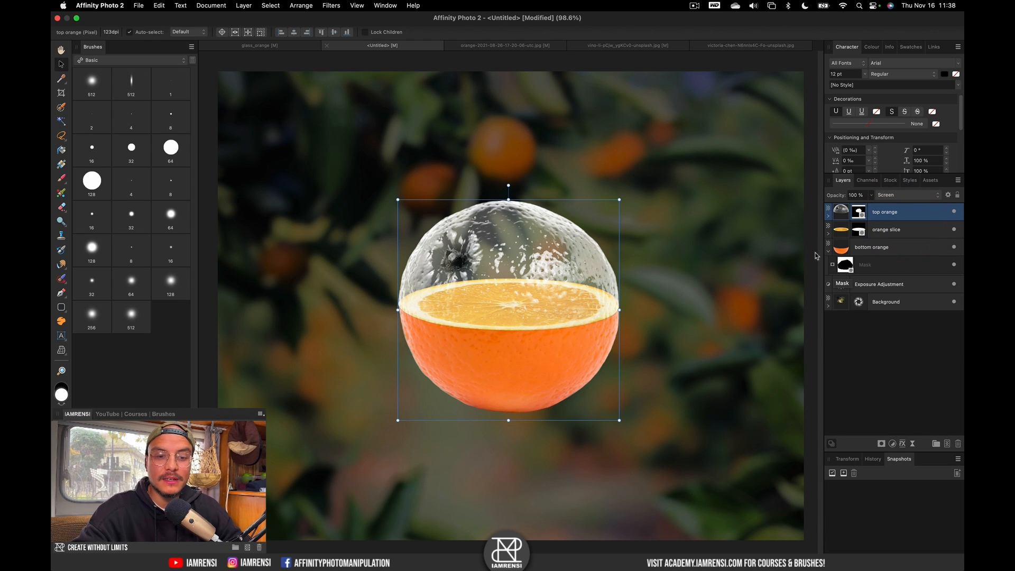
left_click(828, 217)
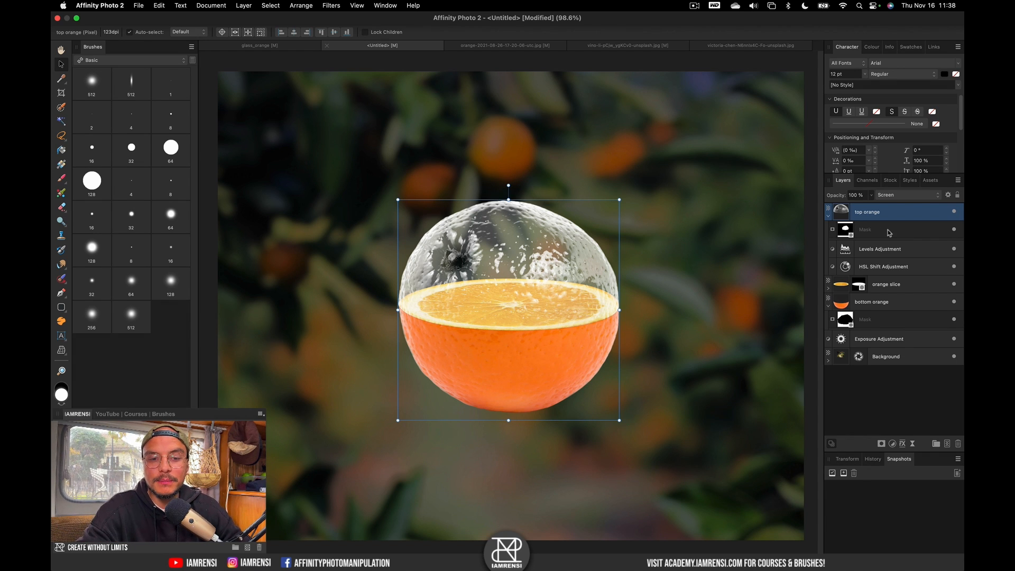
left_click(882, 253)
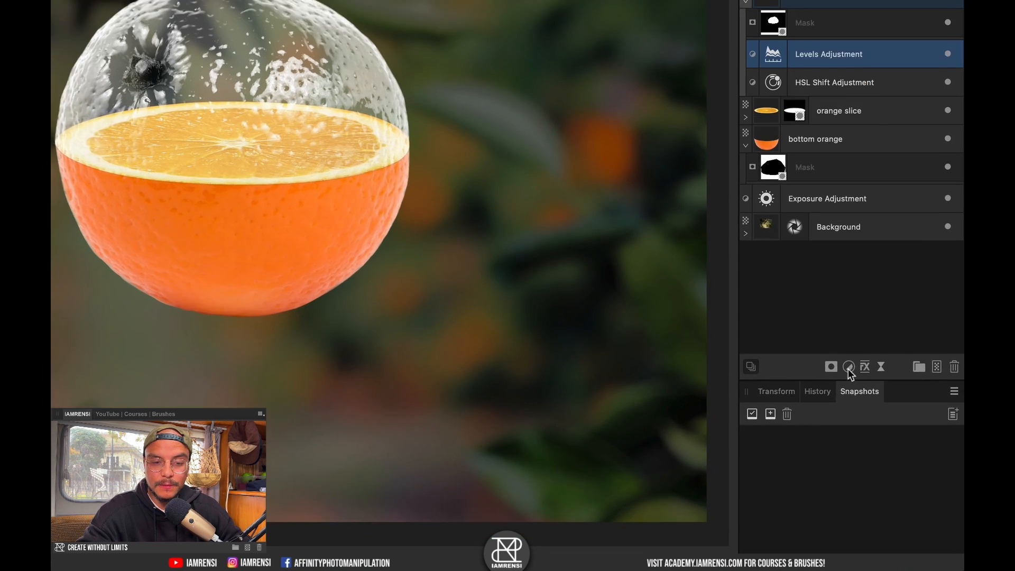
left_click(882, 443)
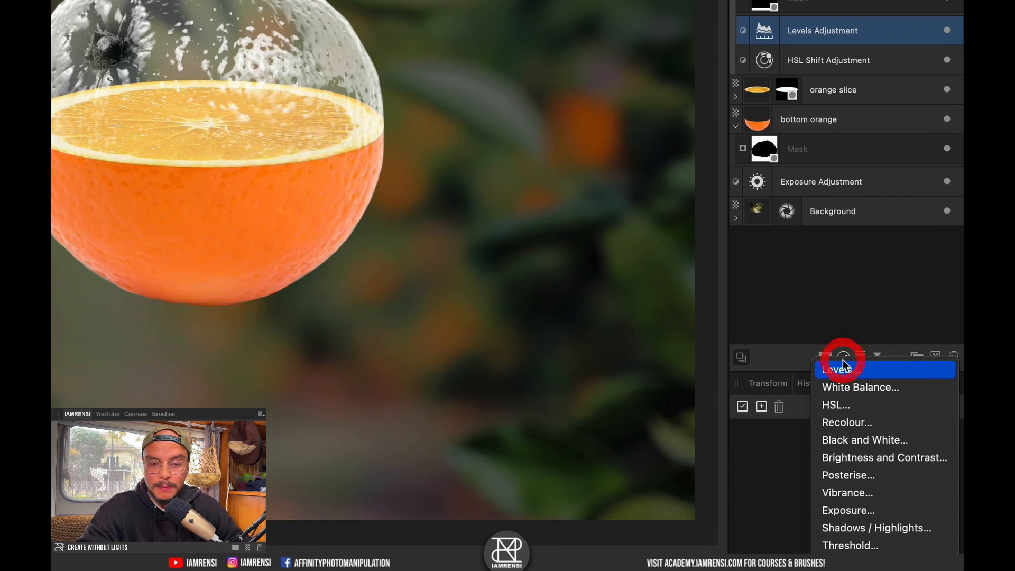
left_click(837, 388)
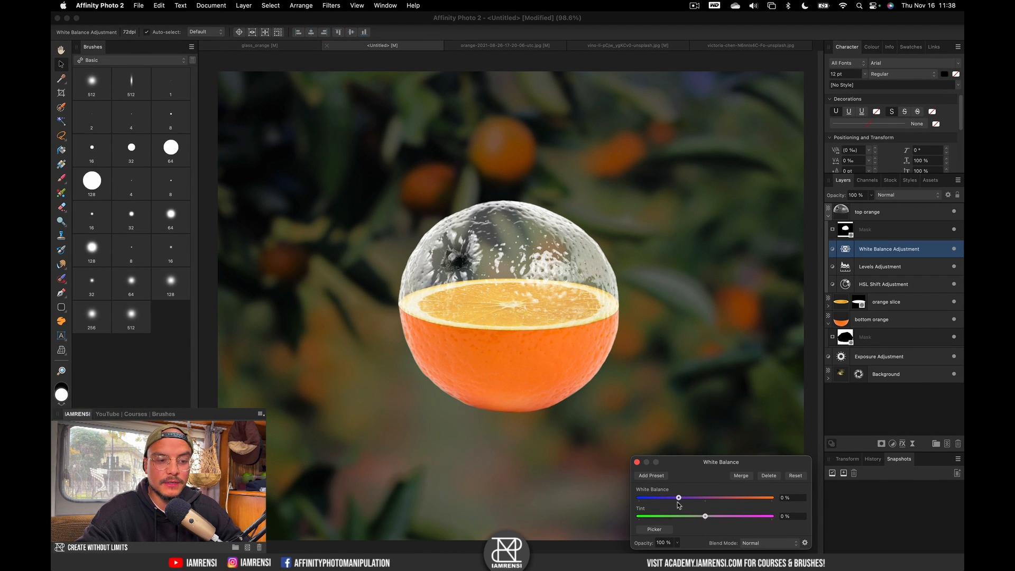
Set White Balance to about -57% and Tint to -28%, then collapse top orange.
left_click_drag(679, 503, 661, 509)
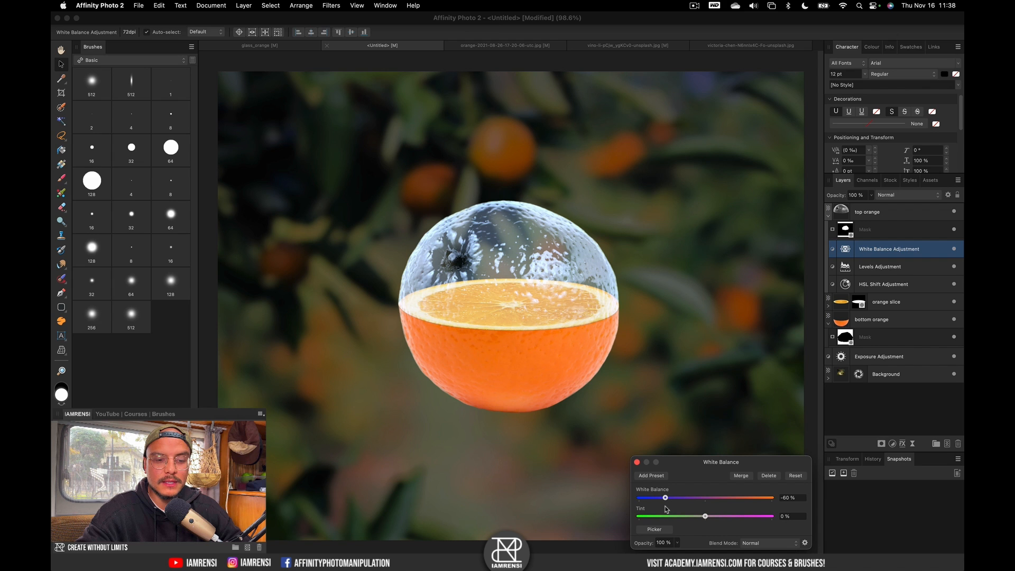
left_click(666, 507)
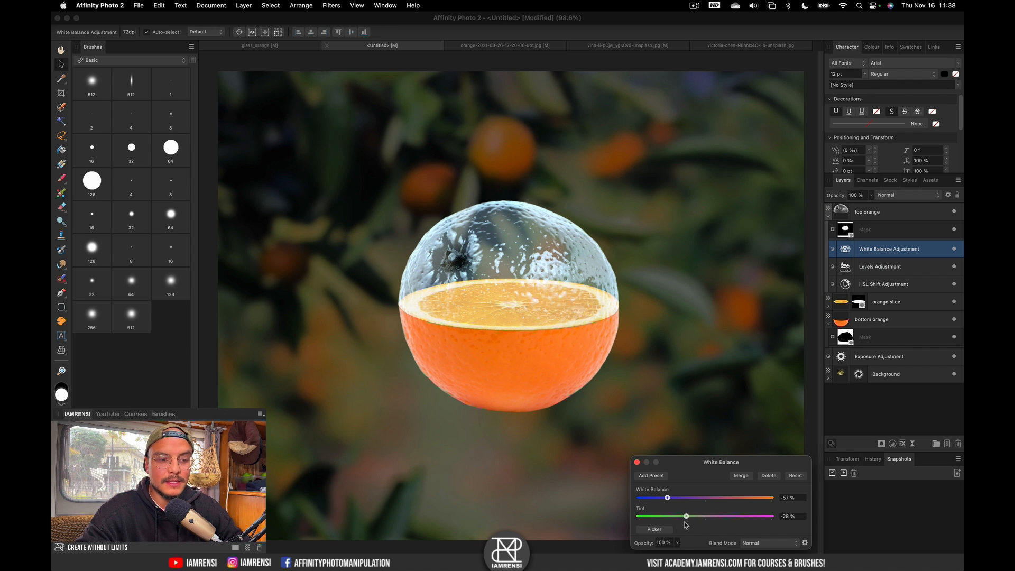
left_click(645, 461)
left_click(637, 463)
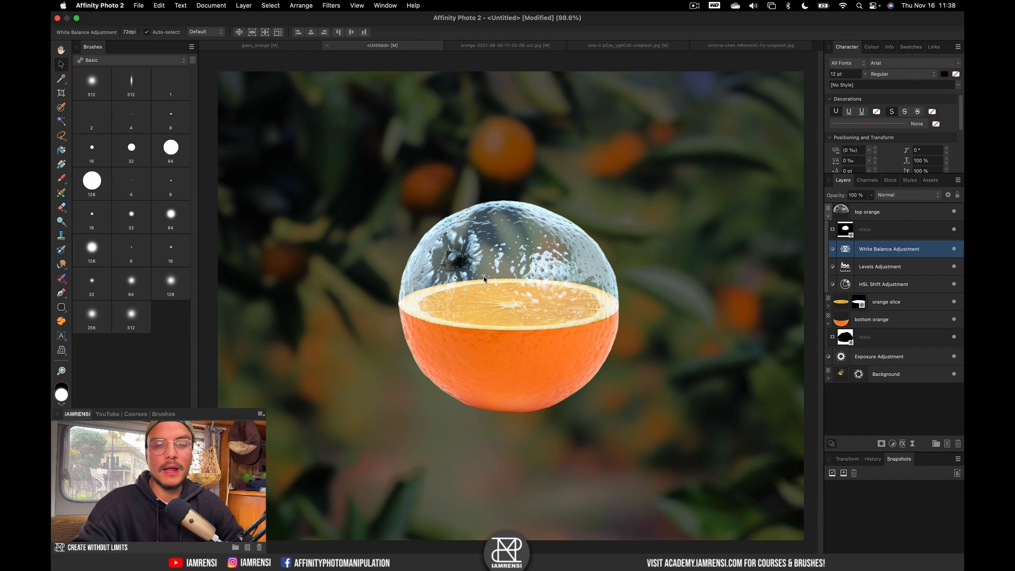
left_click(828, 217)
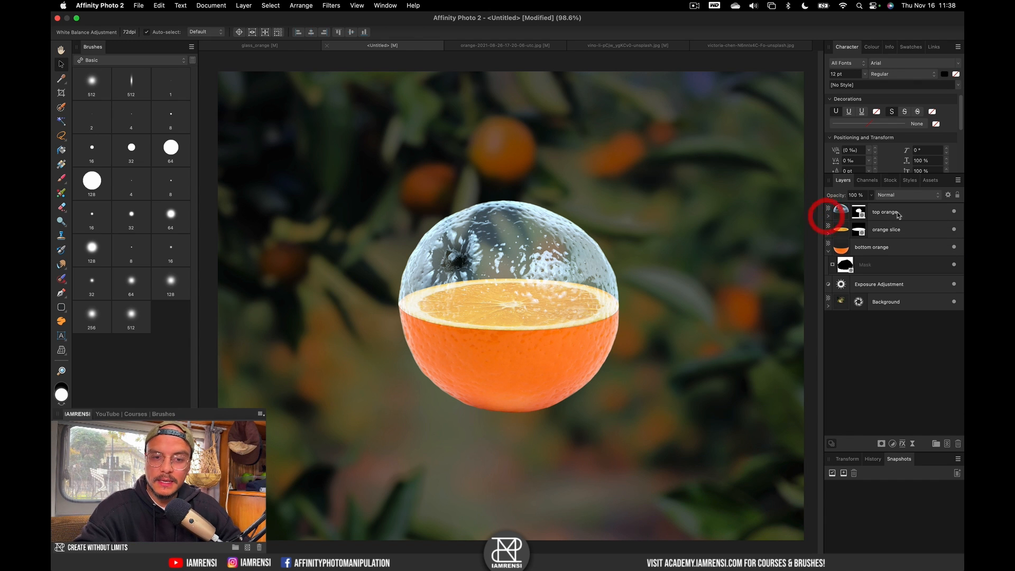
left_click(901, 213)
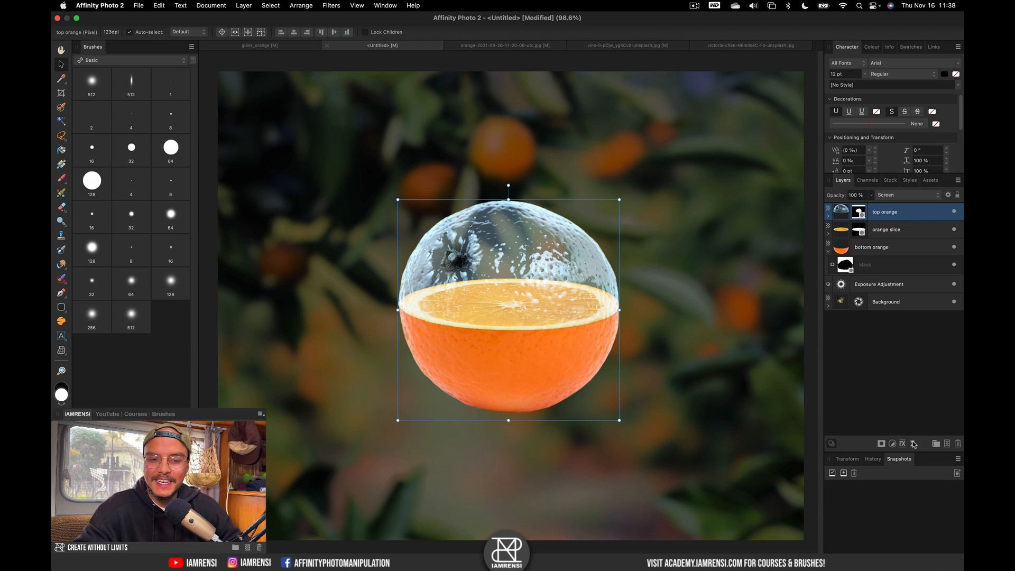
Add an empty Pixel layer and pick the large splash brush from IAMRENSI Water Brushes.
left_click(947, 444)
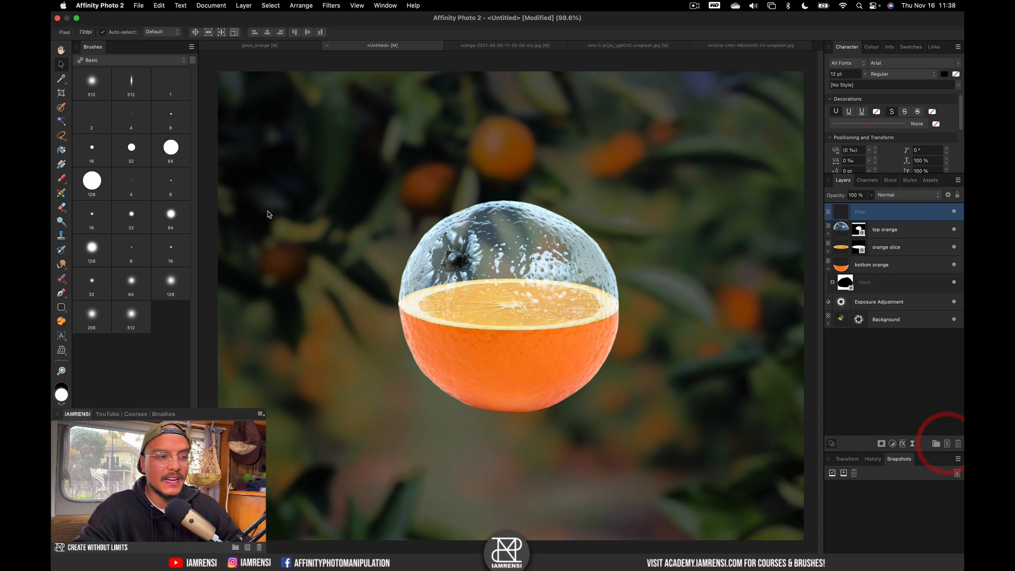
left_click(141, 61)
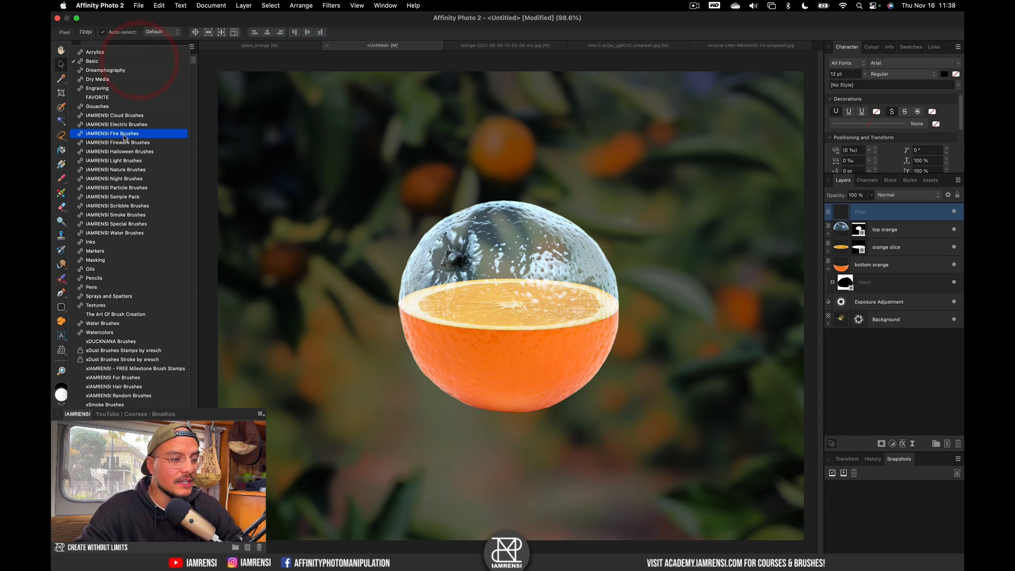
left_click(118, 234)
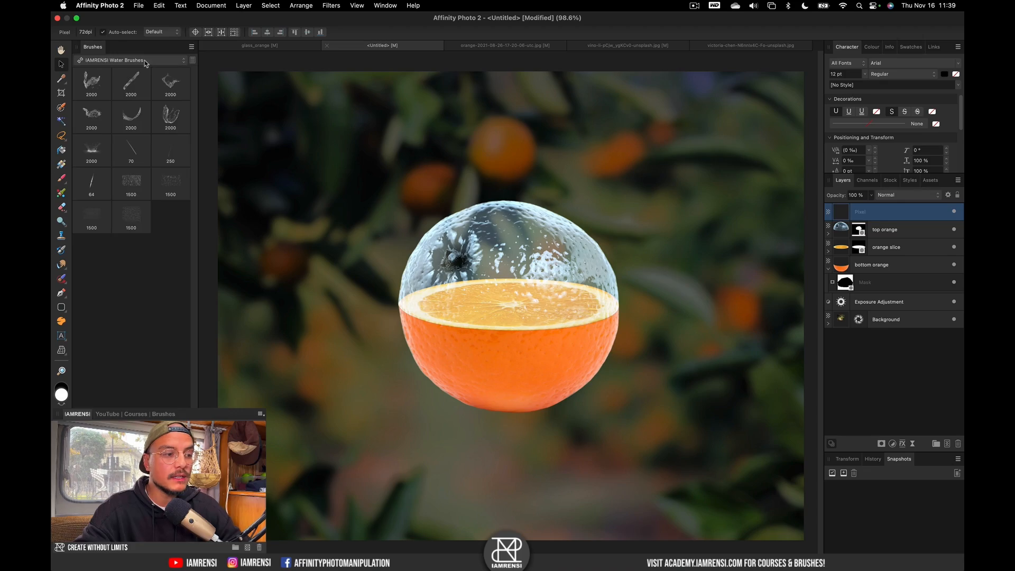
left_click(145, 62)
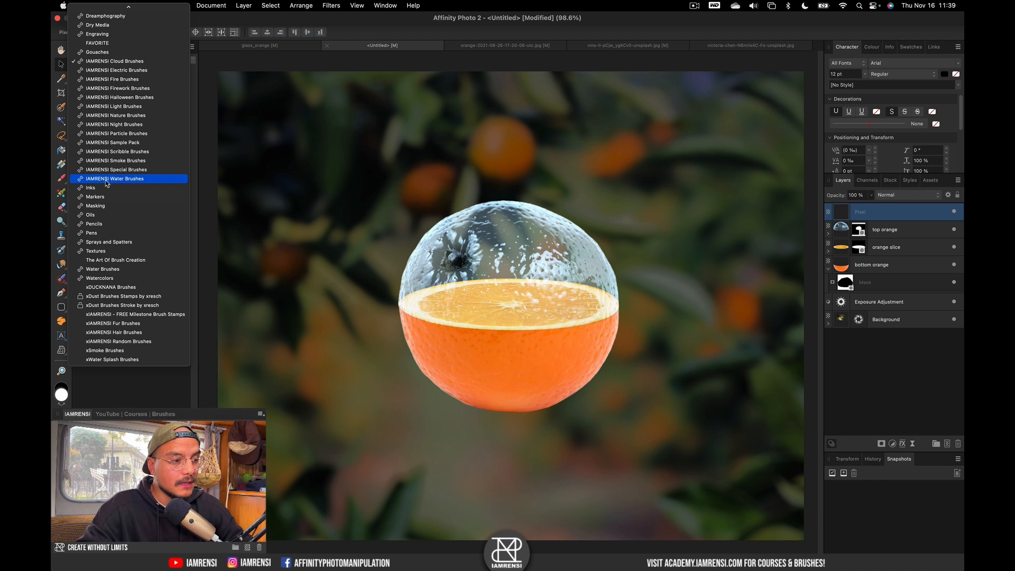
left_click(129, 180)
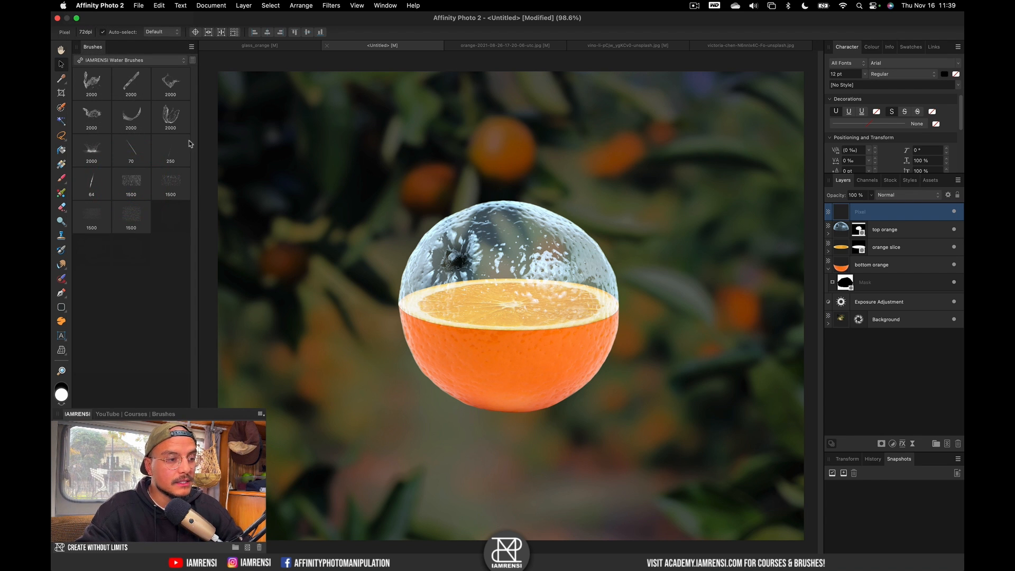
left_click(175, 116)
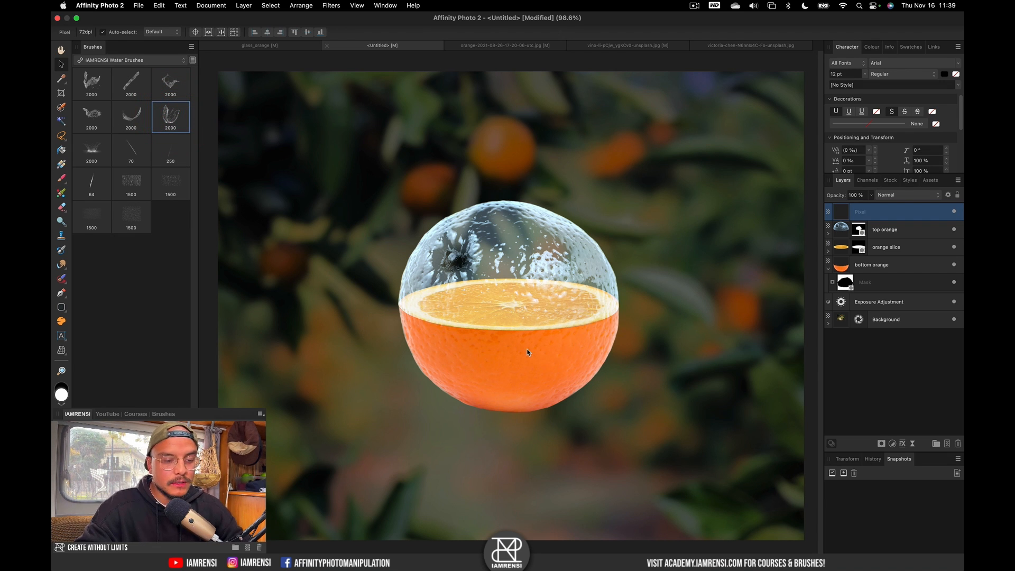
Stamp one white water splash over the orange with a slightly smaller splash brush.
key("b")
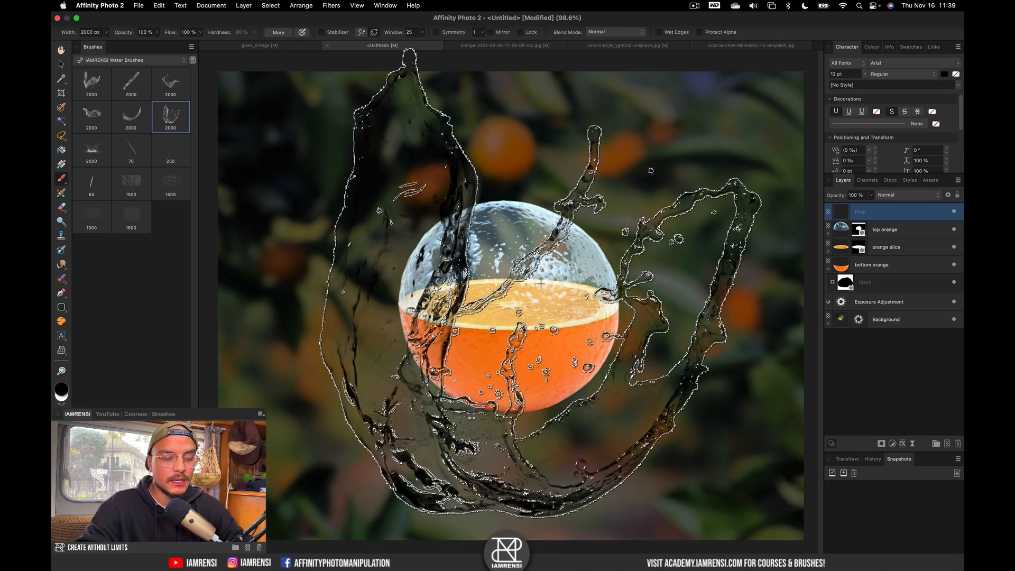
key("x")
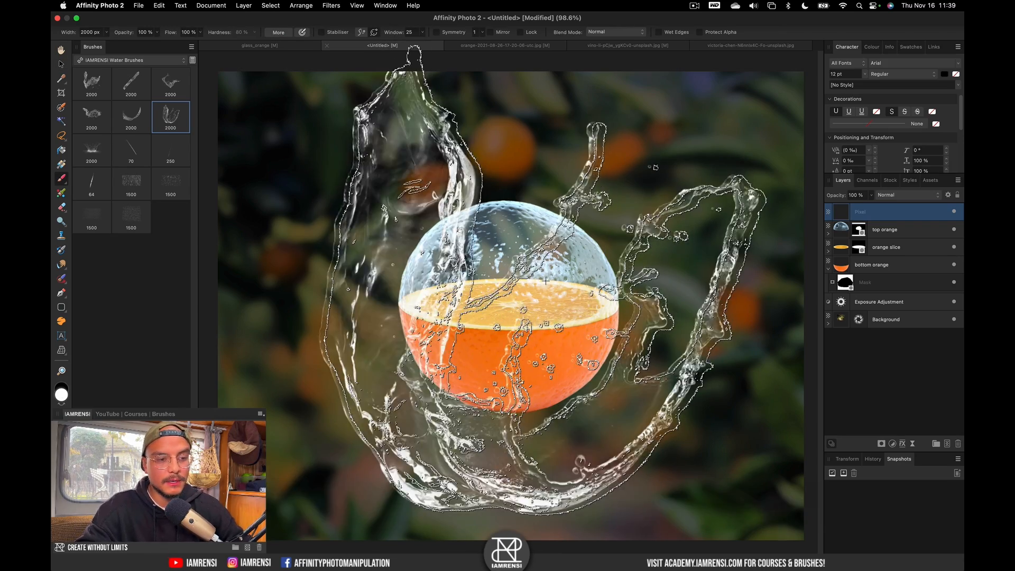
key("bracketleft")
key("bracketleft")
key("bracketleft")
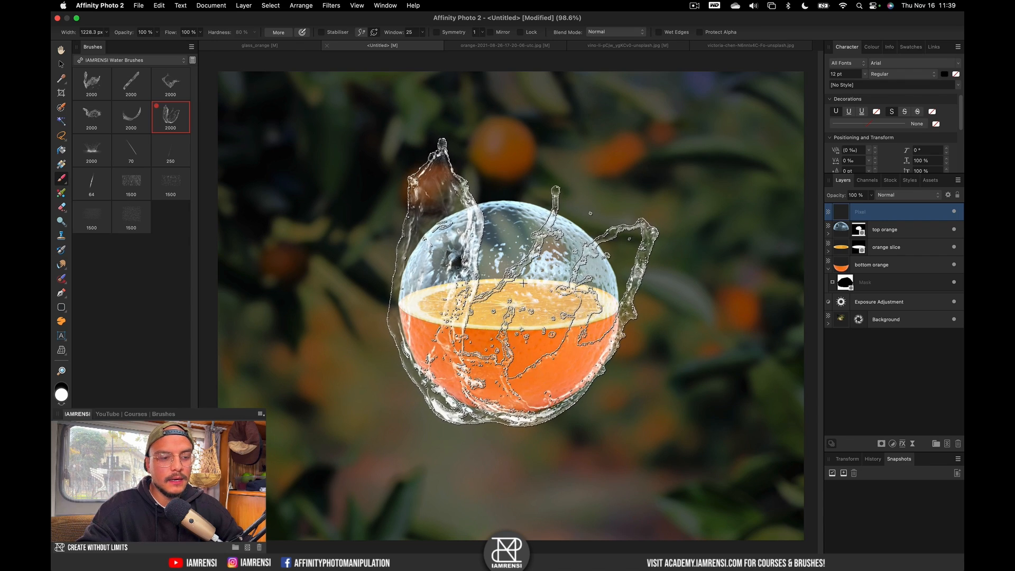
left_click(524, 283)
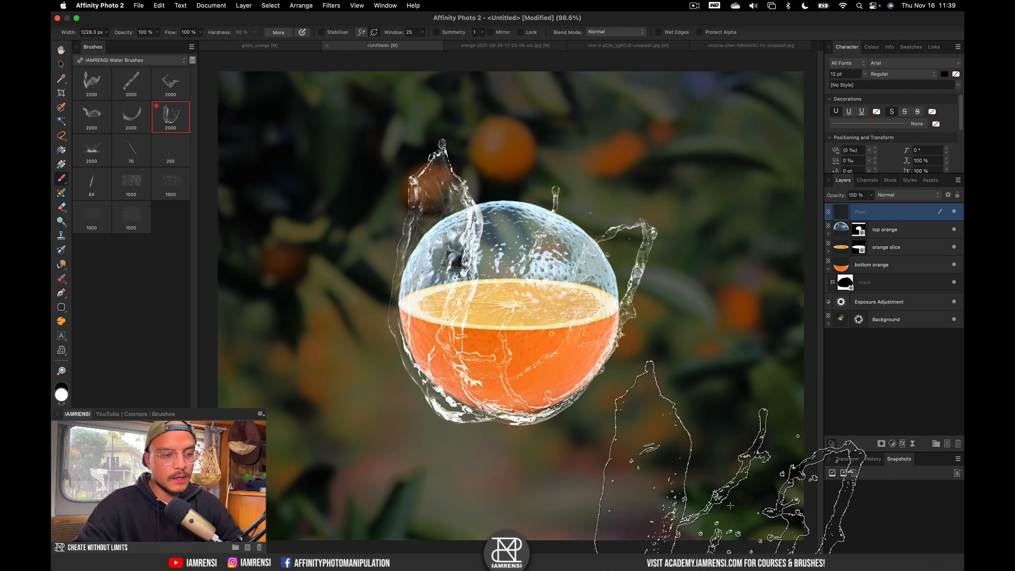
With the Move tool active, zoom in to inspect the splash, then fit the whole image in view.
key("v")
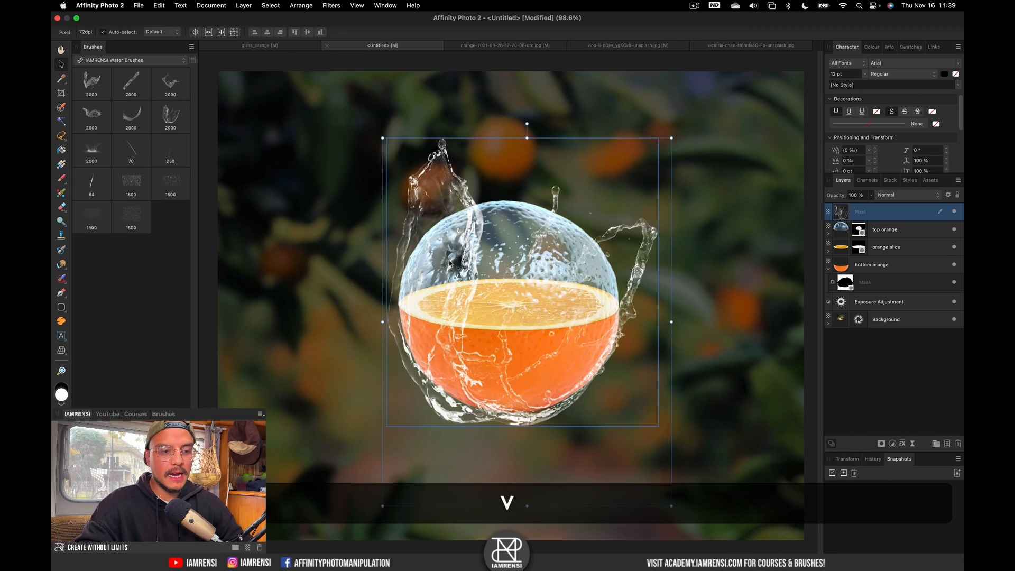
scroll(448, 263, "up", 5)
scroll(504, 228, "up", 1)
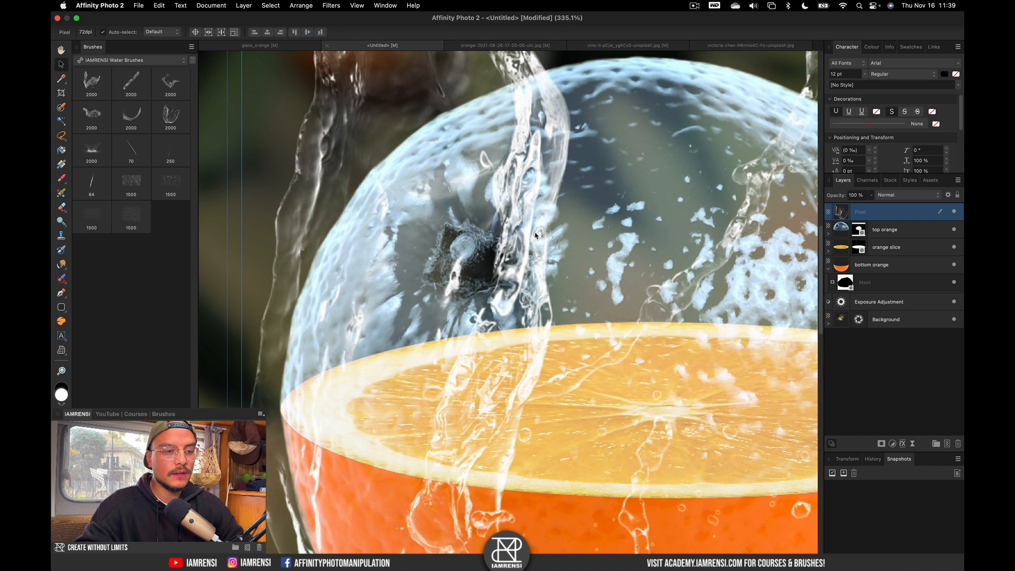
key("super+0")
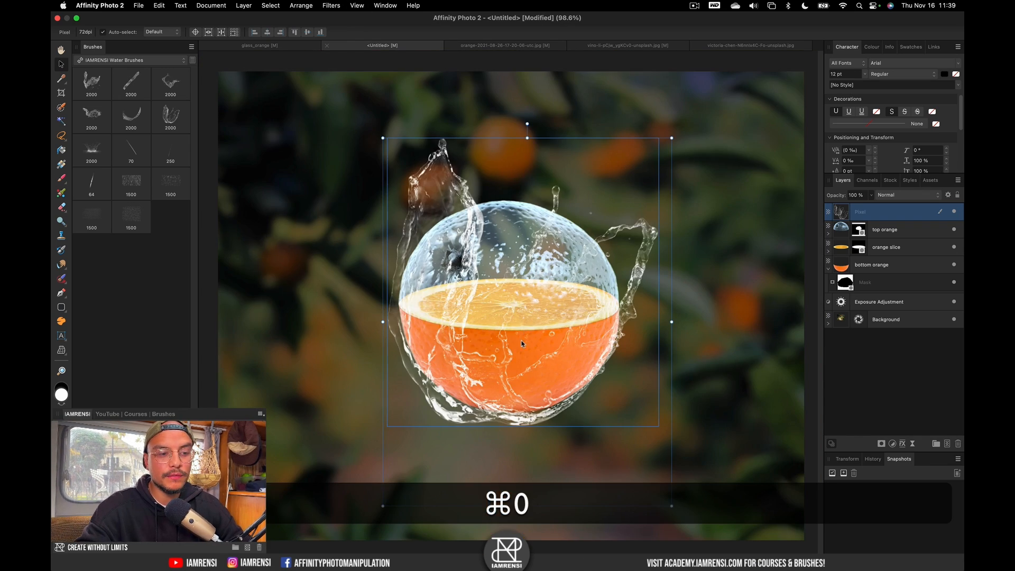
Flip the splash layer horizontally, shift it slightly left around the orange, and deselect it.
right_click(485, 363)
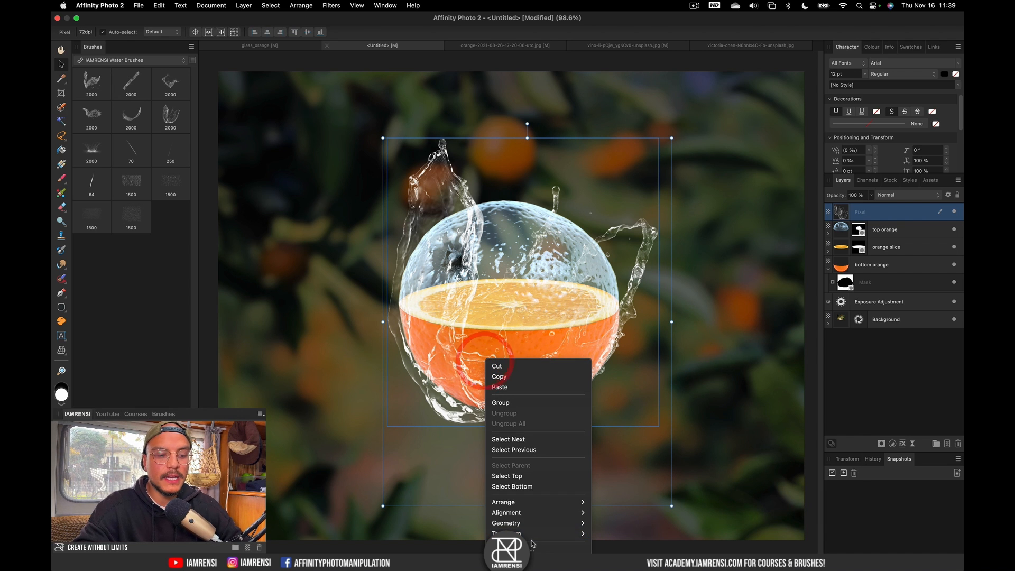
mouse_move(536, 540)
left_click(616, 549)
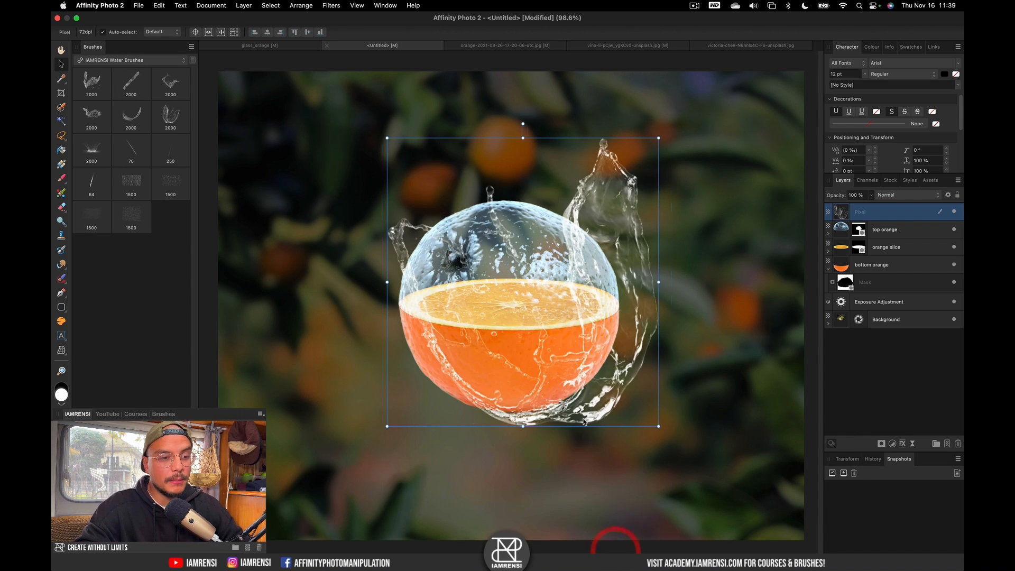
left_click_drag(549, 386, 533, 382)
left_click(907, 381)
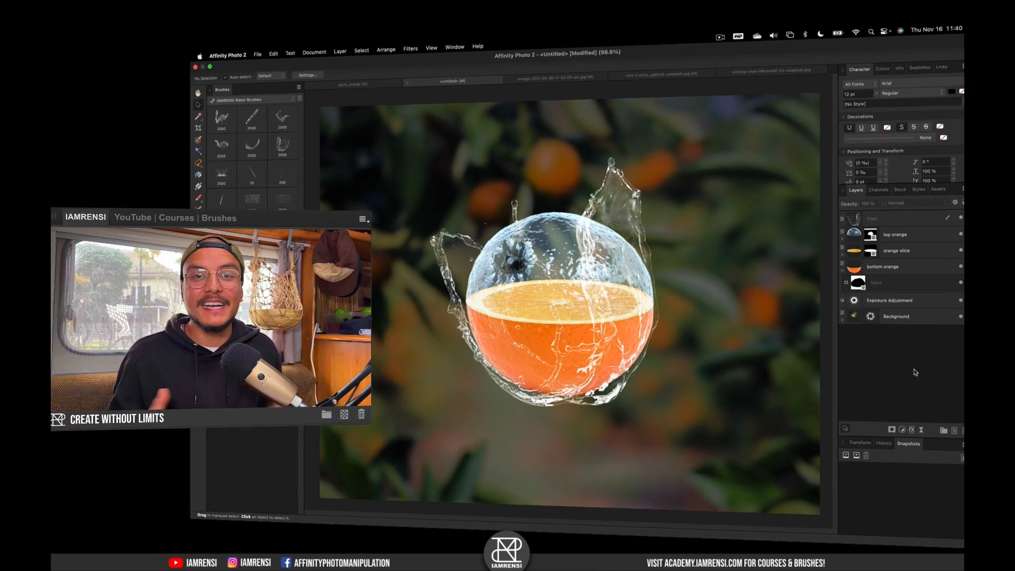